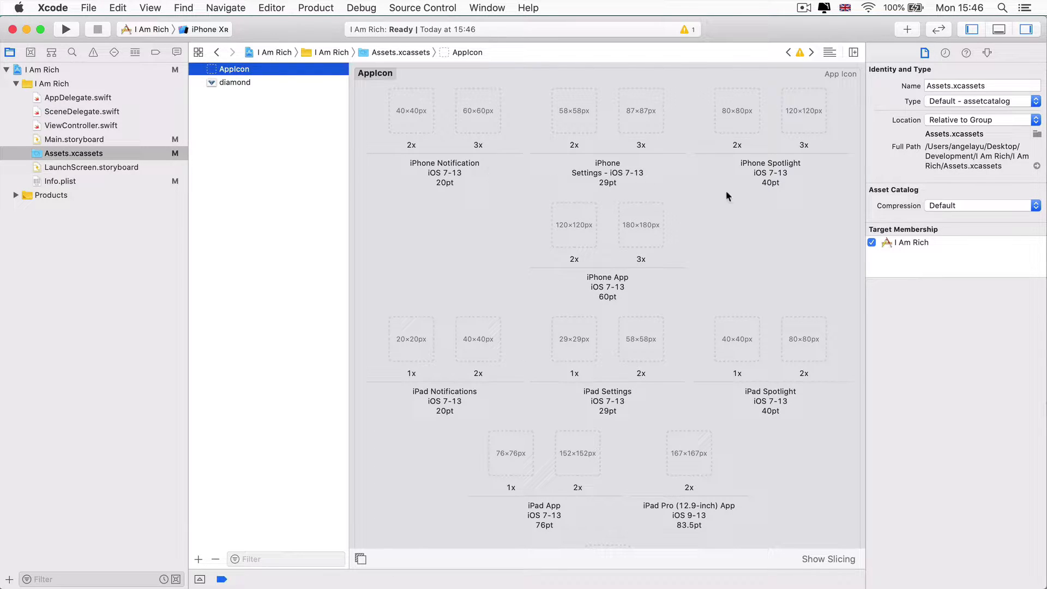
Scroll through the empty AppIcon slots down to the App Store 1024pt slot
scroll(726, 191, "down", 3)
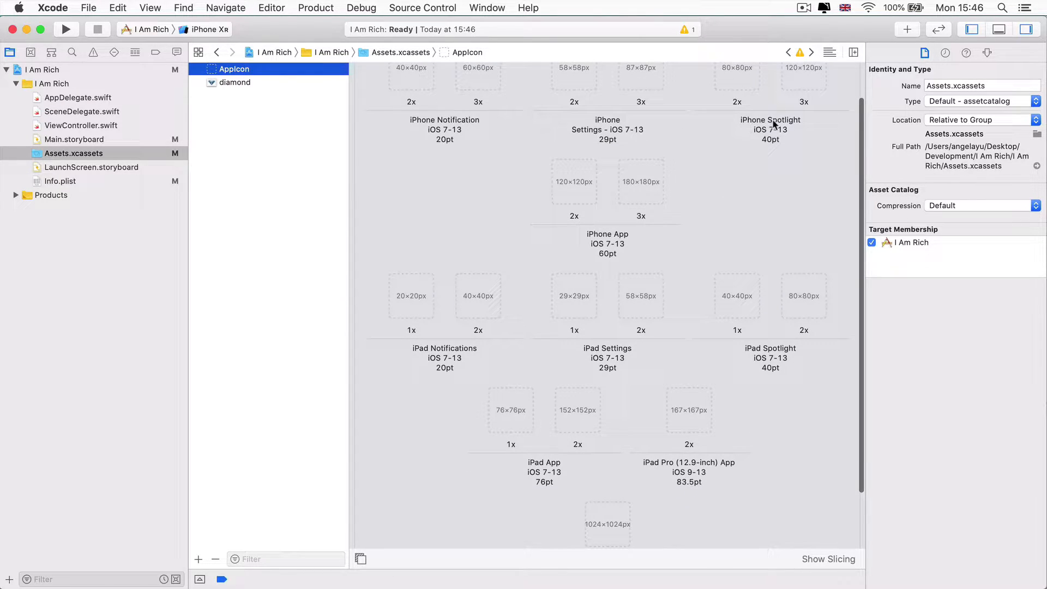
scroll(731, 153, "down", 3)
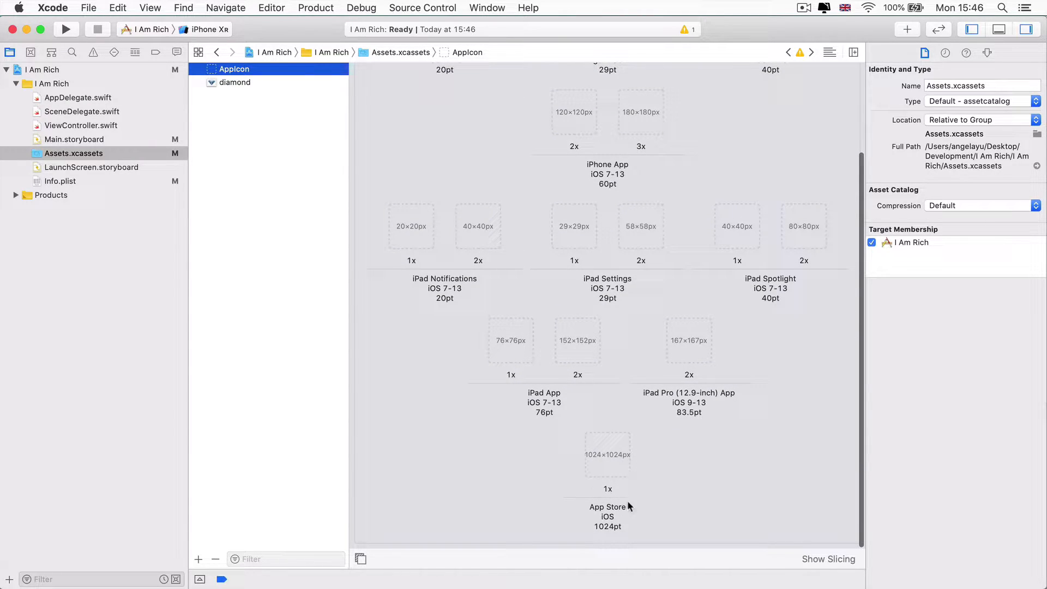
scroll(608, 451, "up", 5)
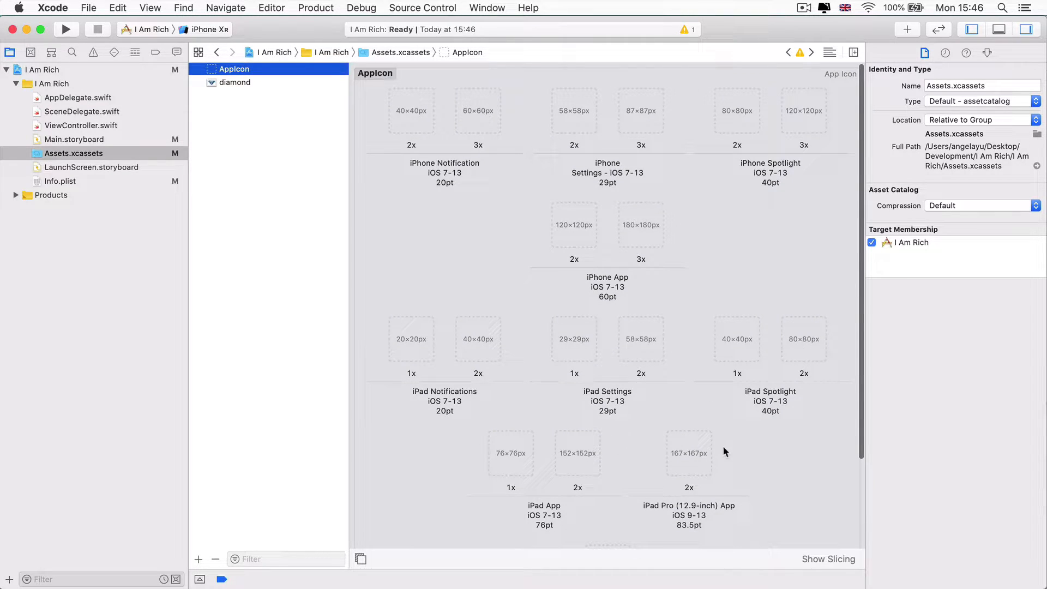
scroll(735, 446, "up", 1)
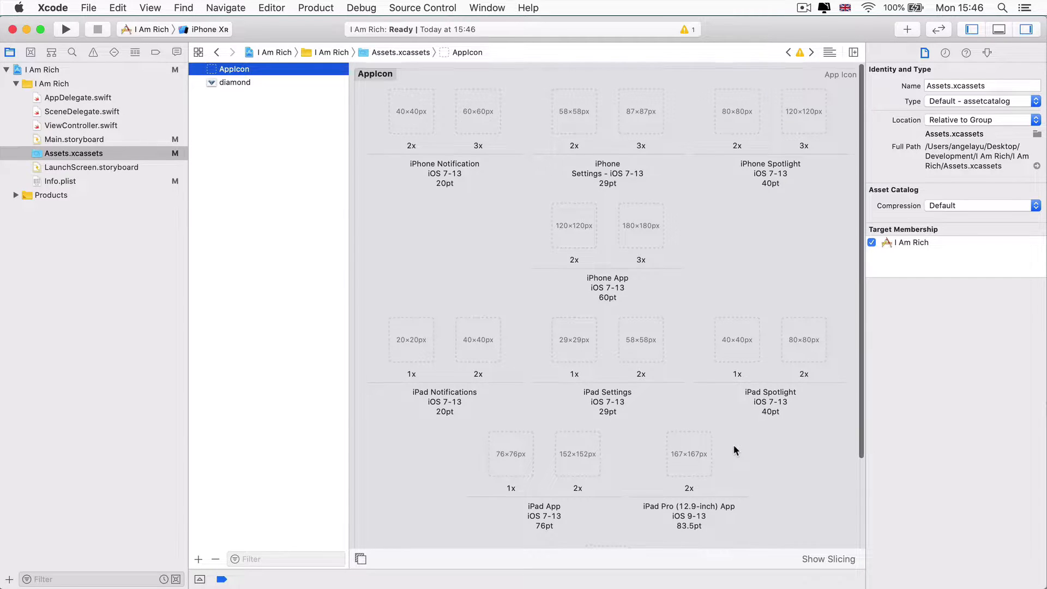
scroll(582, 184, "down", 1)
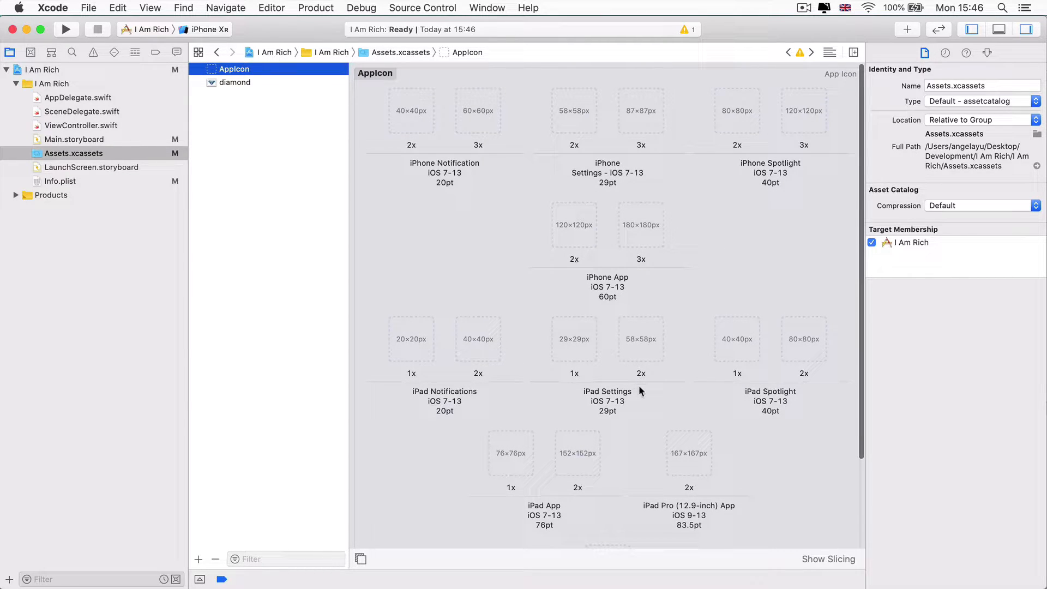
scroll(627, 389, "down", 5)
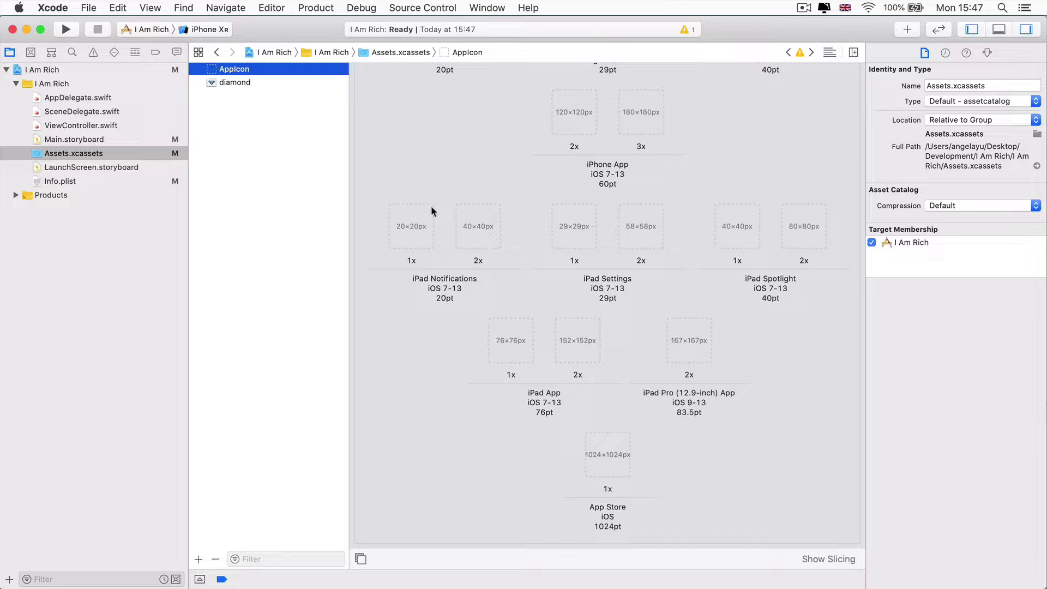
scroll(570, 266, "up", 5)
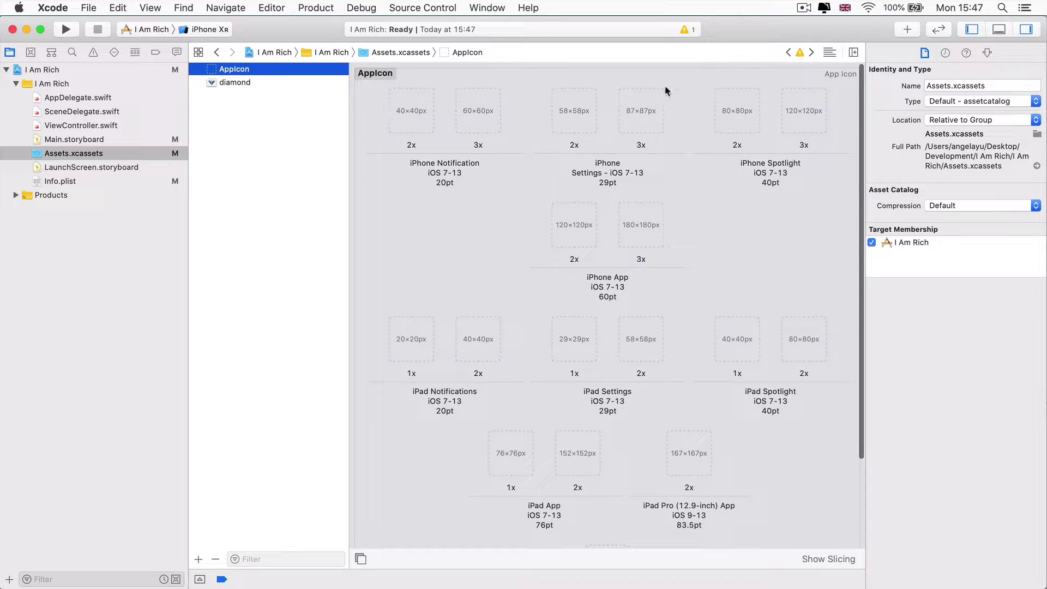
Bring the 'I am Rich Image Assets' Finder window forward and move it clear of the icon slots
scroll(612, 431, "down", 5)
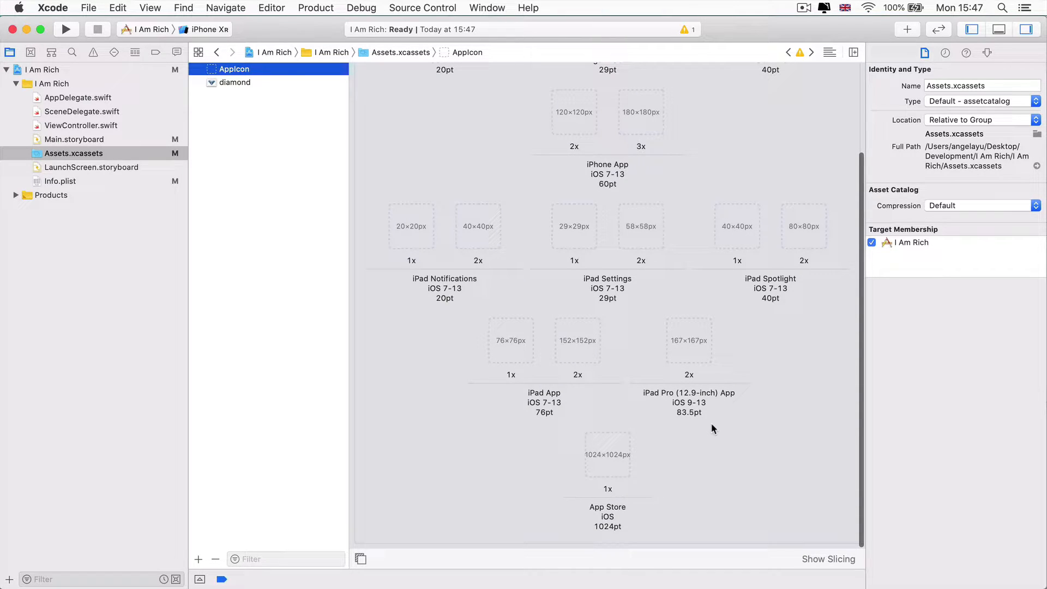
key("super+Tab")
left_click_drag(697, 165, 797, 212)
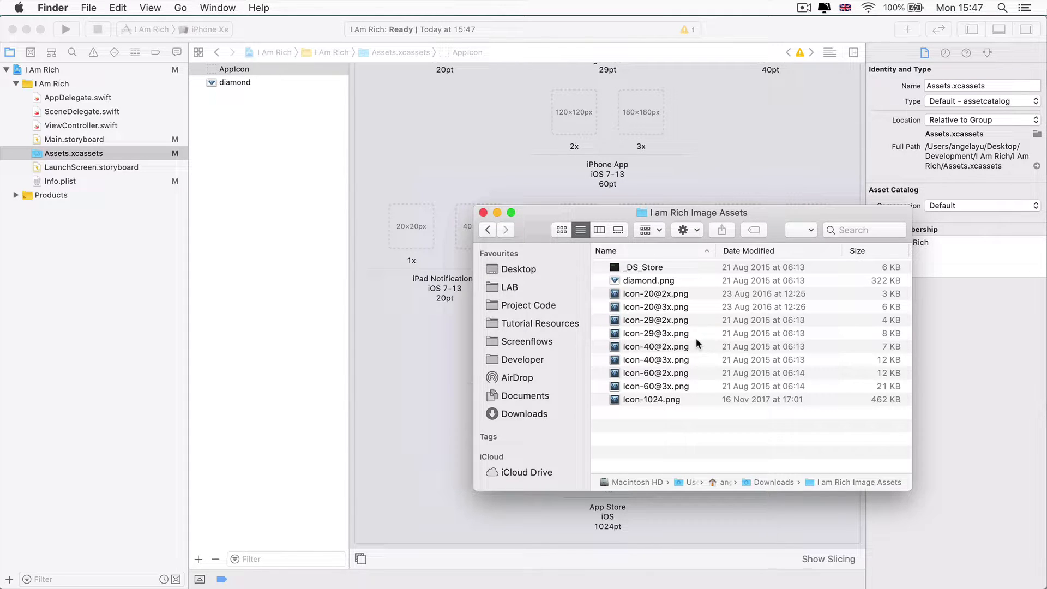
left_click_drag(681, 402, 654, 299)
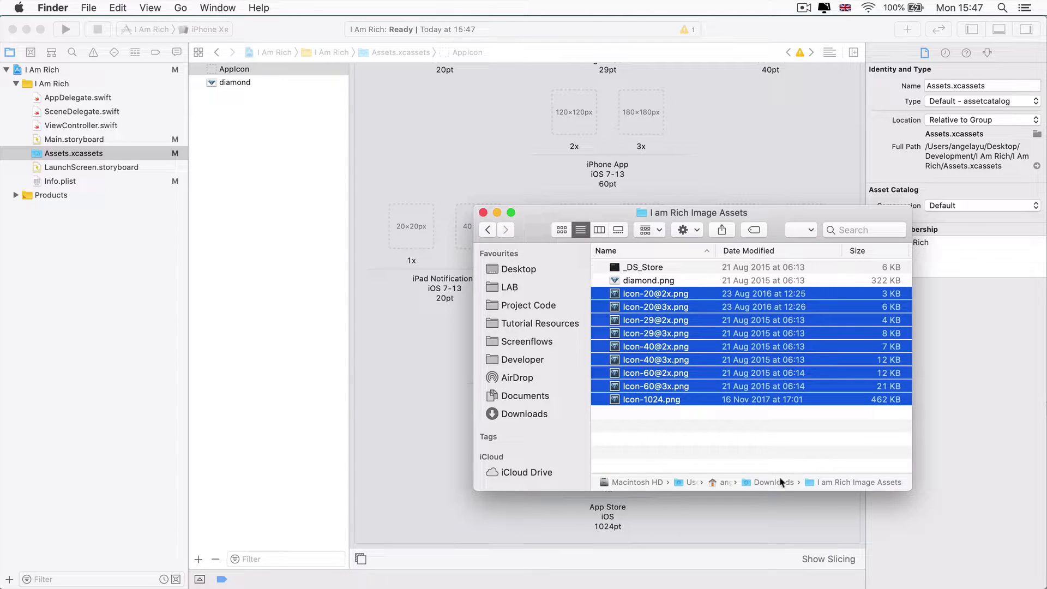
left_click(776, 442)
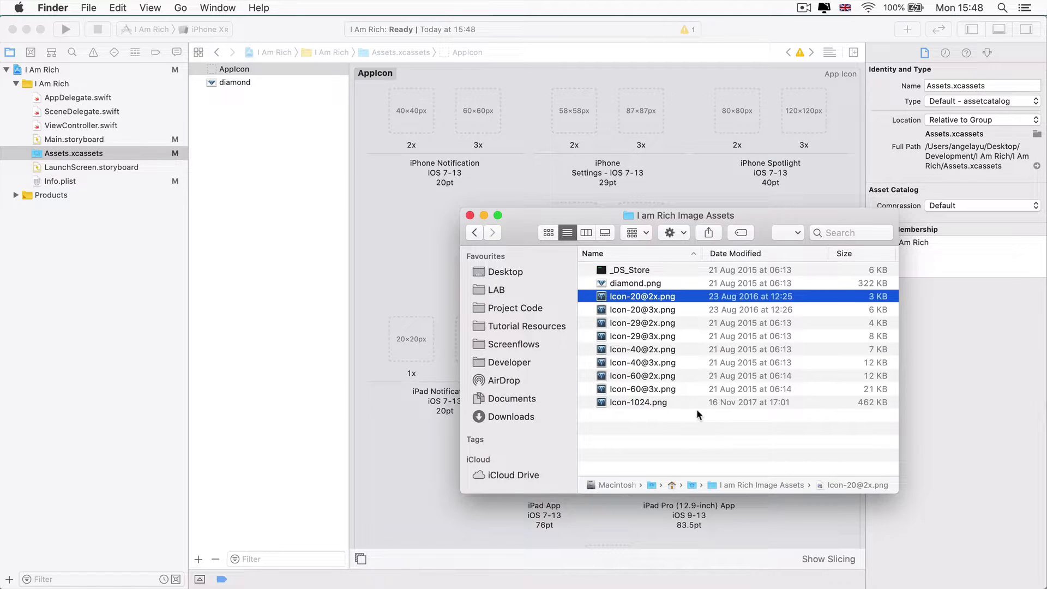
left_click(695, 412)
left_click_drag(641, 441, 694, 305)
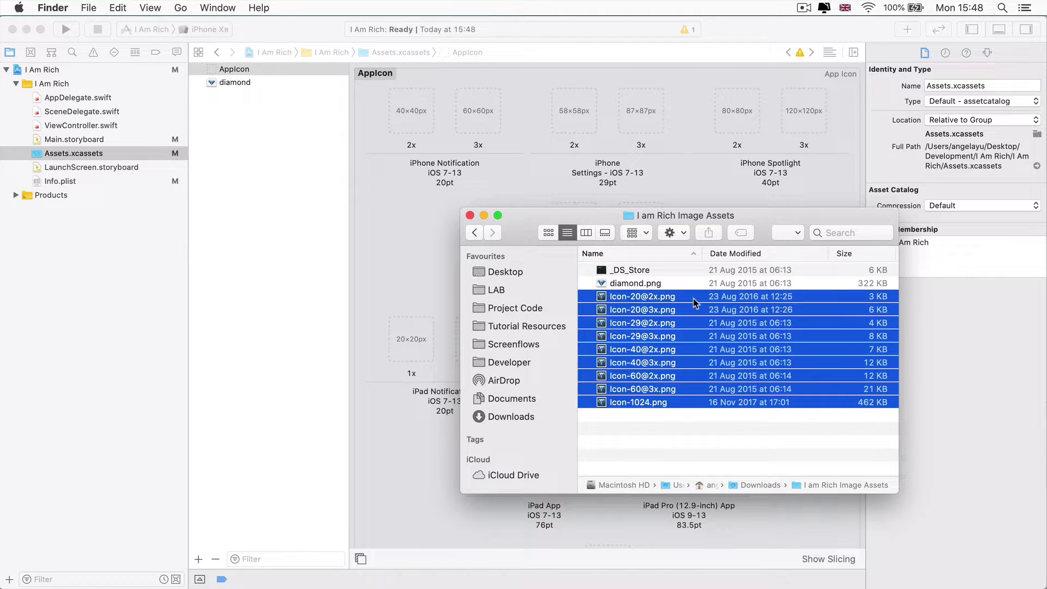
left_click_drag(678, 344, 643, 127)
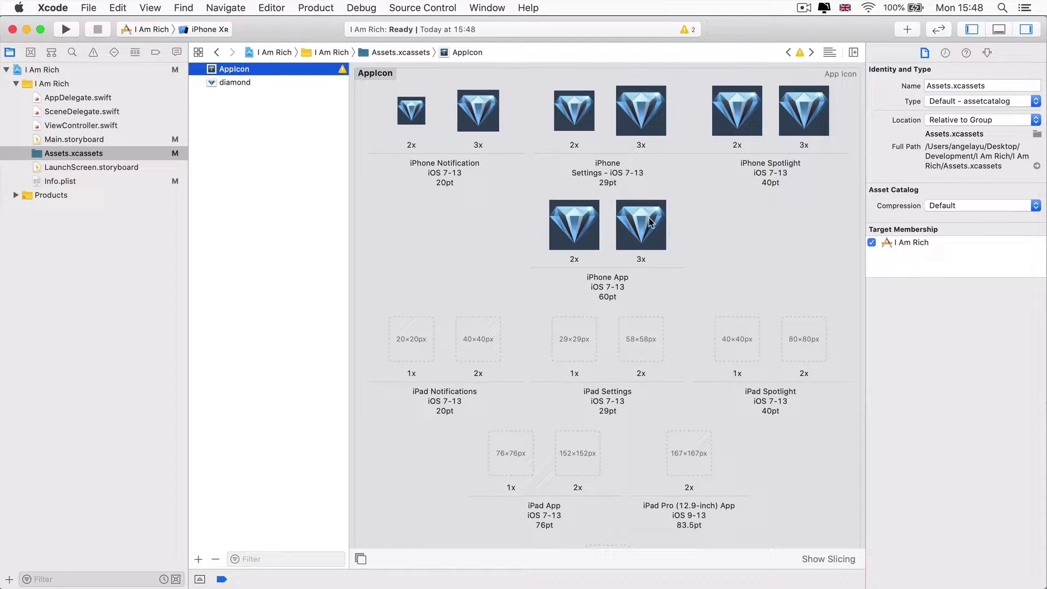
key("super+Tab")
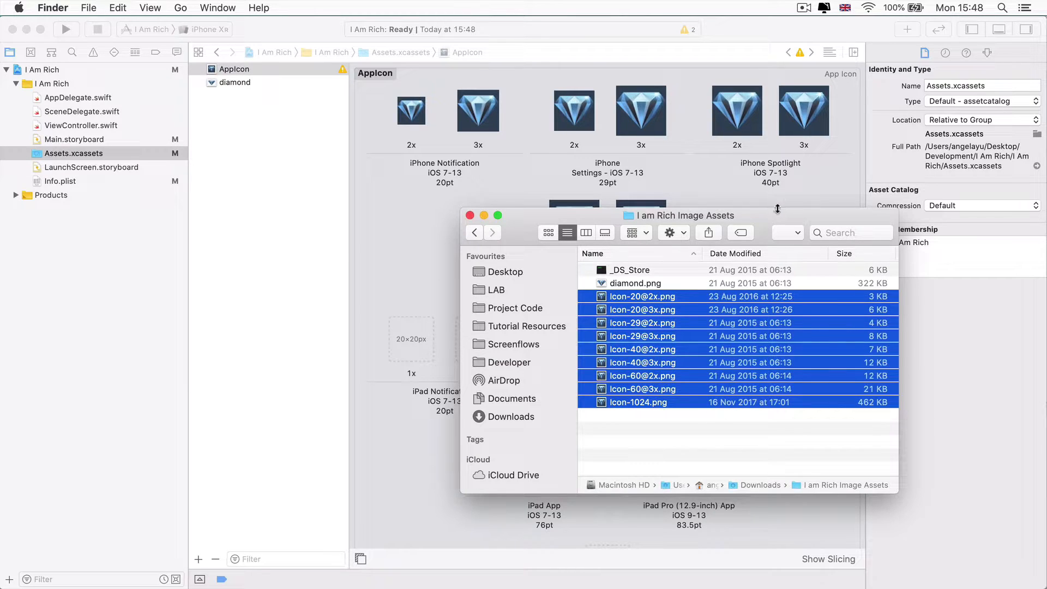
Drag the unassigned Icon-1024.png into AppIcon's App Store 1x slot
left_click(713, 185)
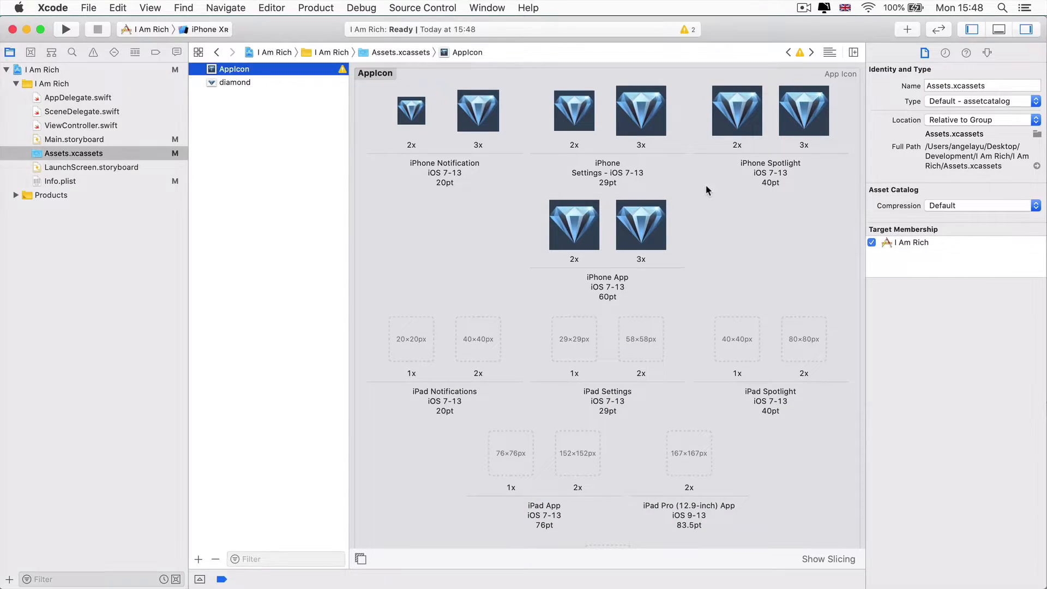
scroll(628, 469, "down", 5)
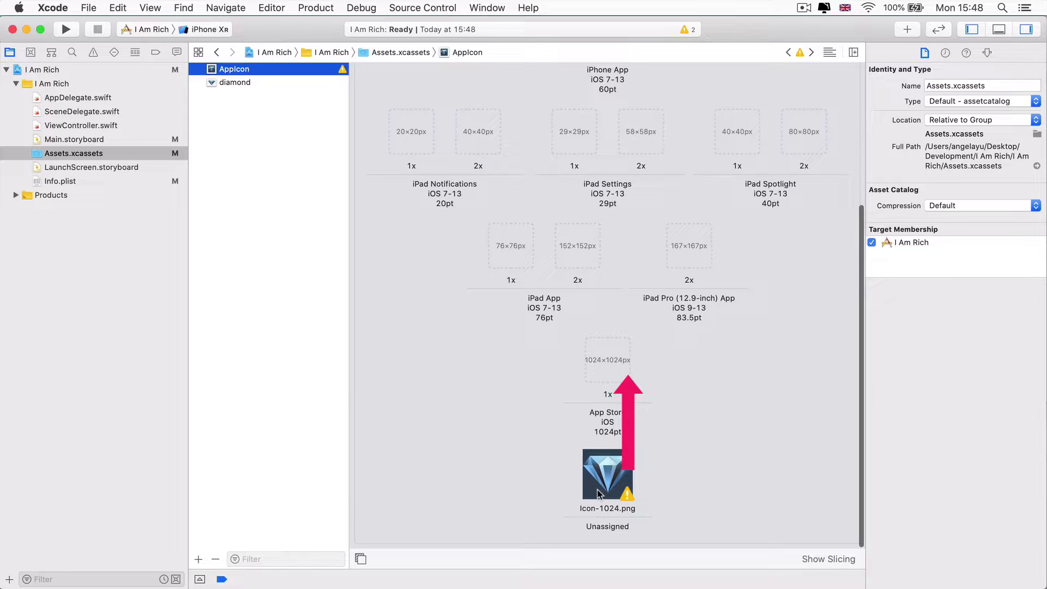
mouse_move(599, 493)
left_mouse_down()
mouse_move(634, 447)
mouse_move(599, 462)
mouse_move(646, 484)
mouse_move(571, 464)
mouse_move(557, 494)
mouse_move(623, 538)
mouse_move(611, 532)
mouse_move(609, 478)
left_mouse_up()
scroll(586, 259, "up", 3)
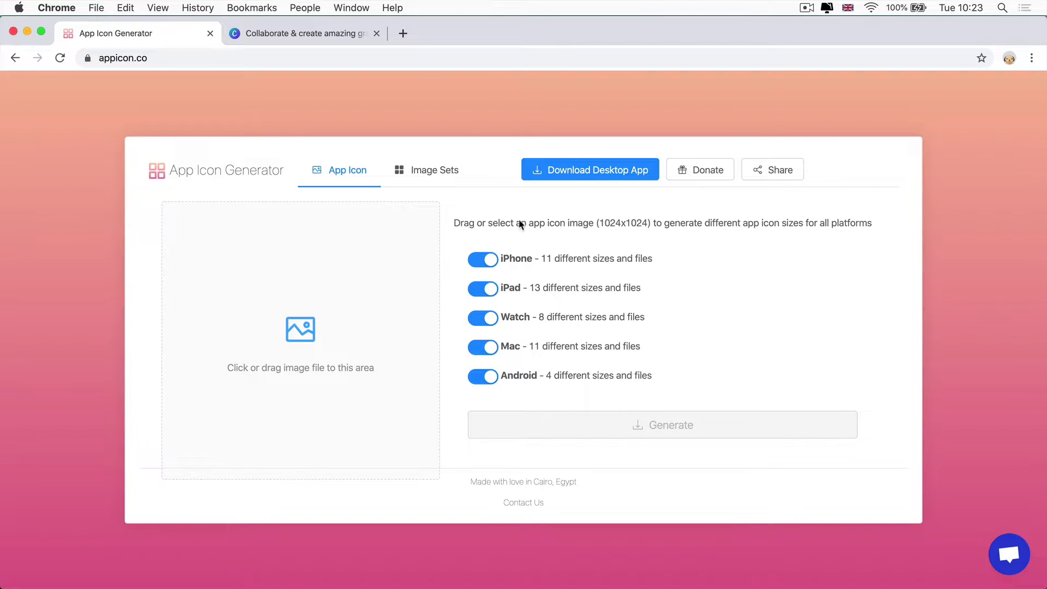
Compare appicon.co's Image Sets and App Icon options, noting the required 1024x1024 source size
left_click(425, 170)
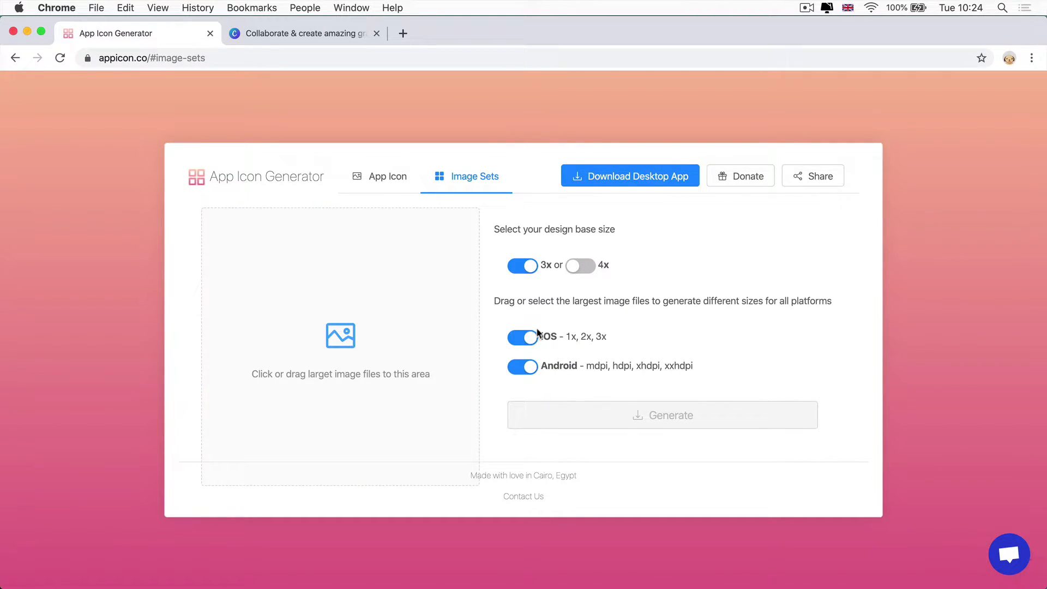
left_click(382, 185)
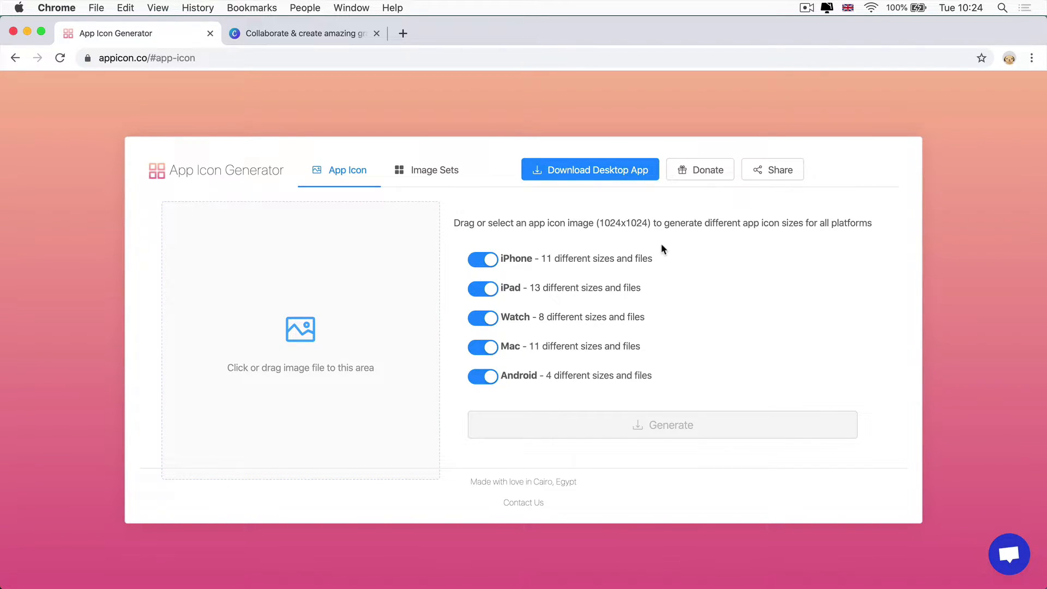
left_click_drag(598, 224, 649, 224)
left_click(607, 224)
left_click(669, 236)
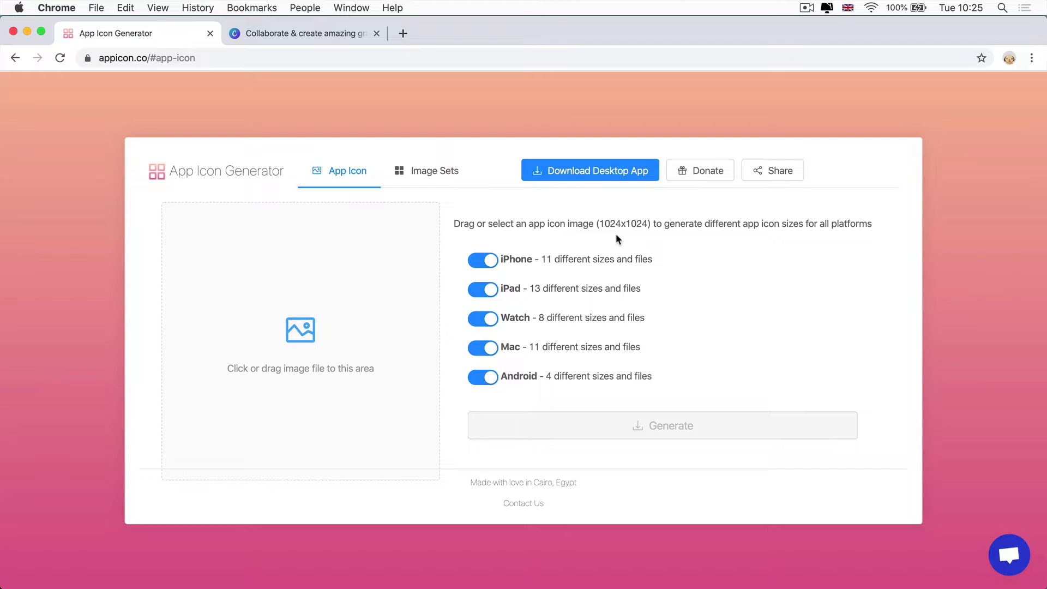
left_click(314, 35)
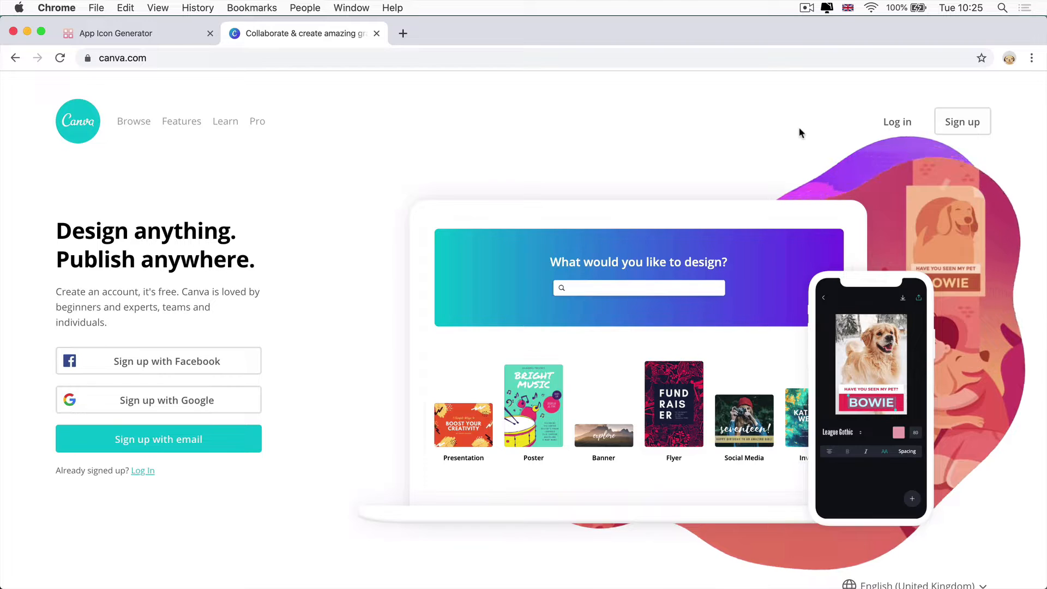
Log in to Canva and set custom design dimensions of 1024 × 1024 px
left_click(895, 125)
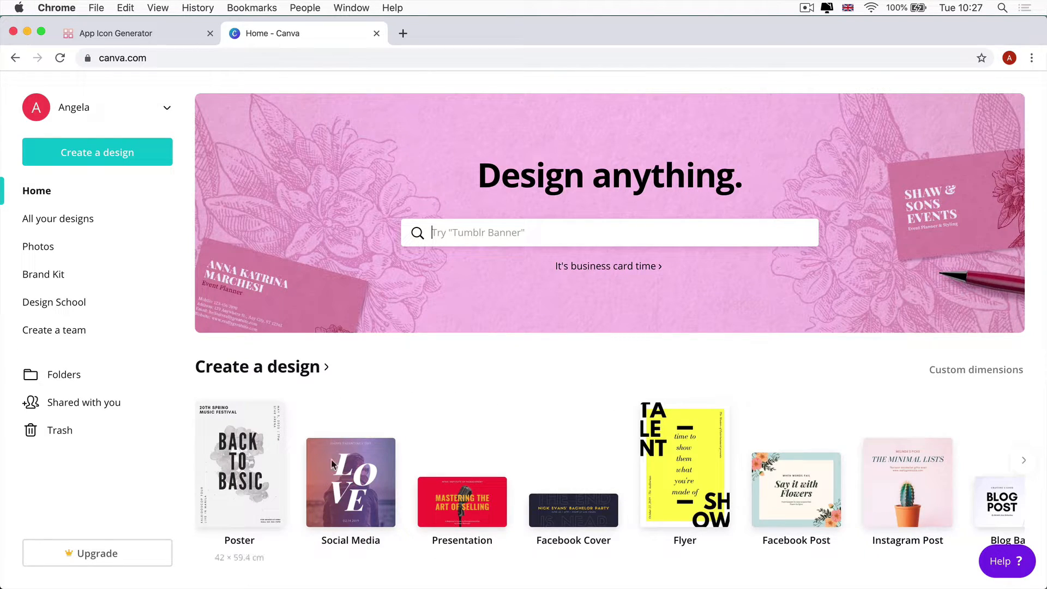
scroll(549, 410, "down", 1)
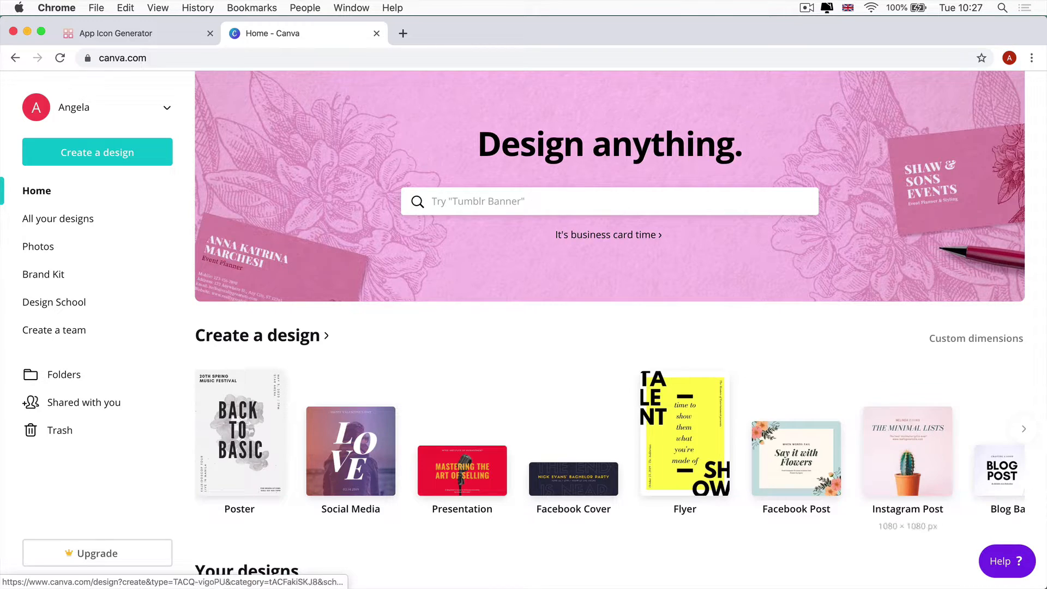
left_click(1023, 430)
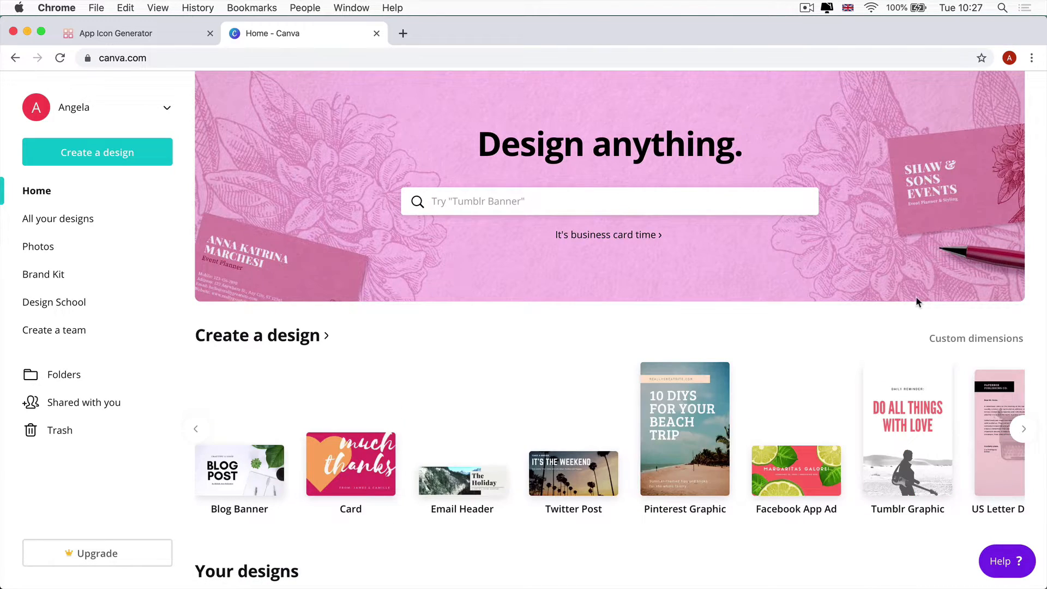
left_click(959, 341)
type("1")
key("Tab")
type("102")
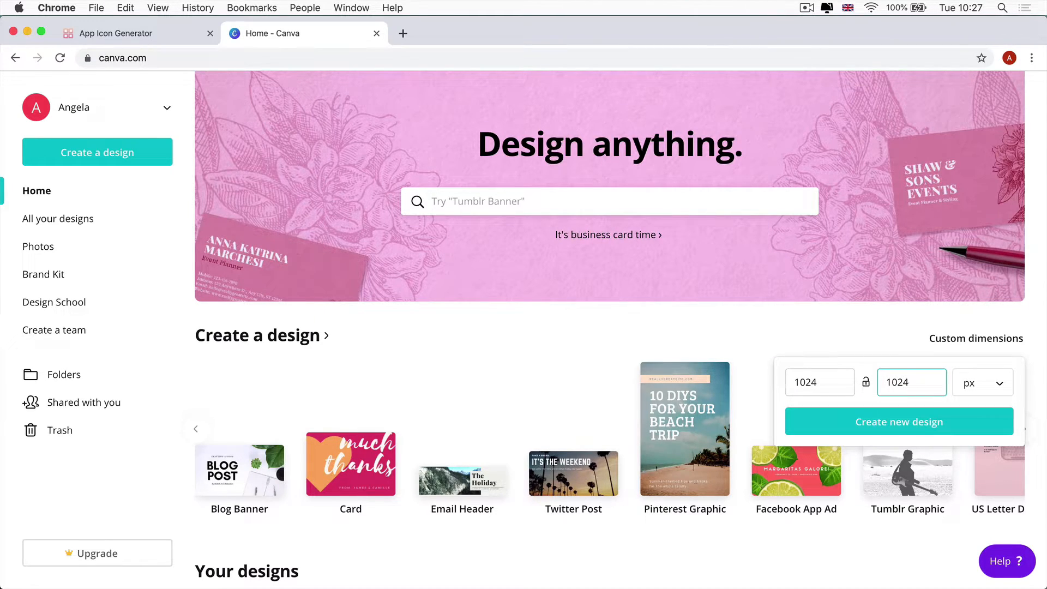
left_click(833, 423)
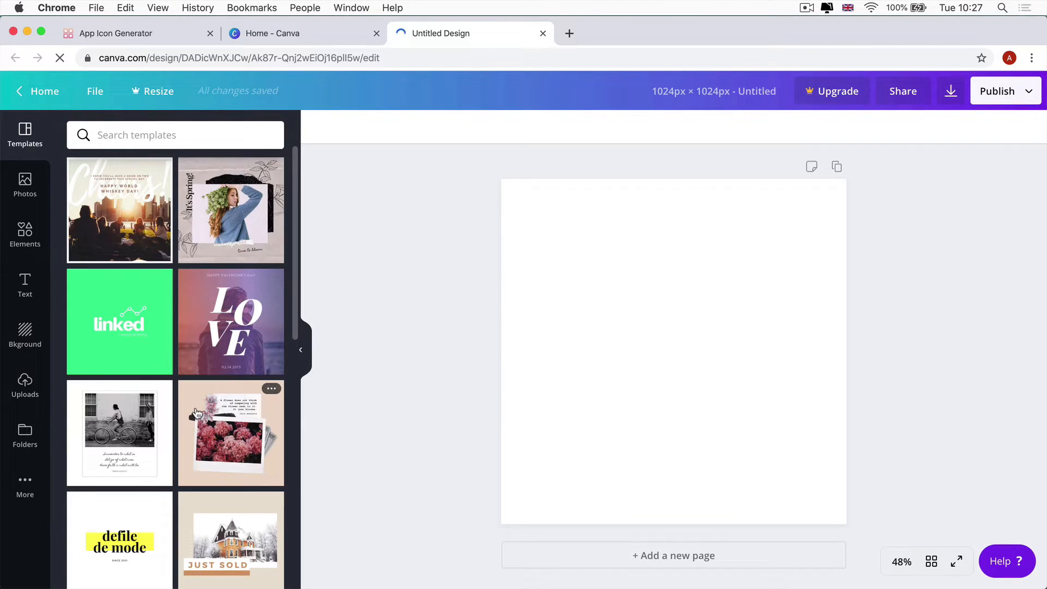
scroll(198, 413, "down", 3)
scroll(197, 413, "down", 5)
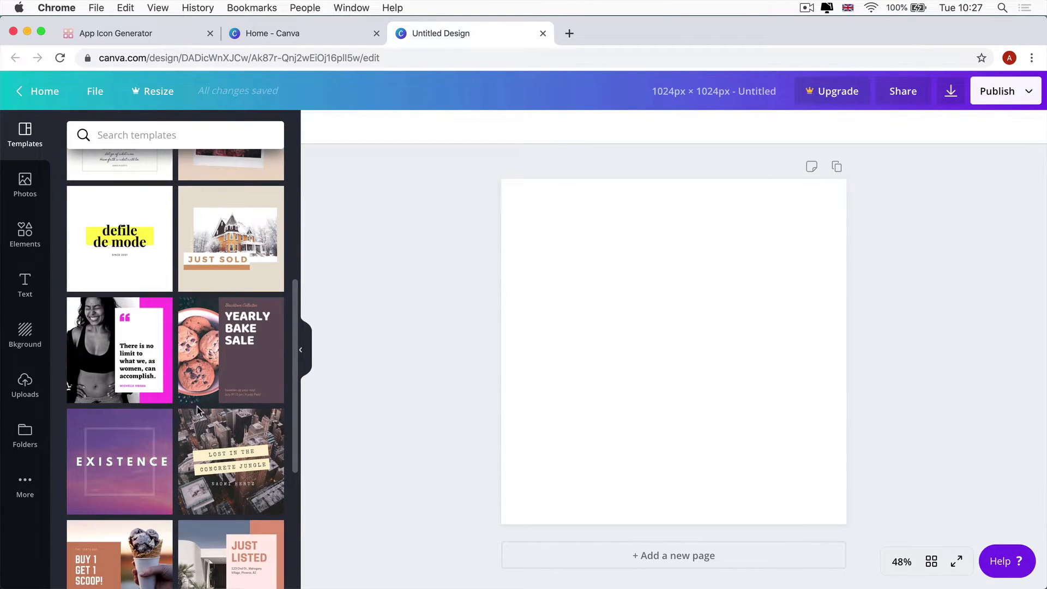
scroll(201, 413, "down", 5)
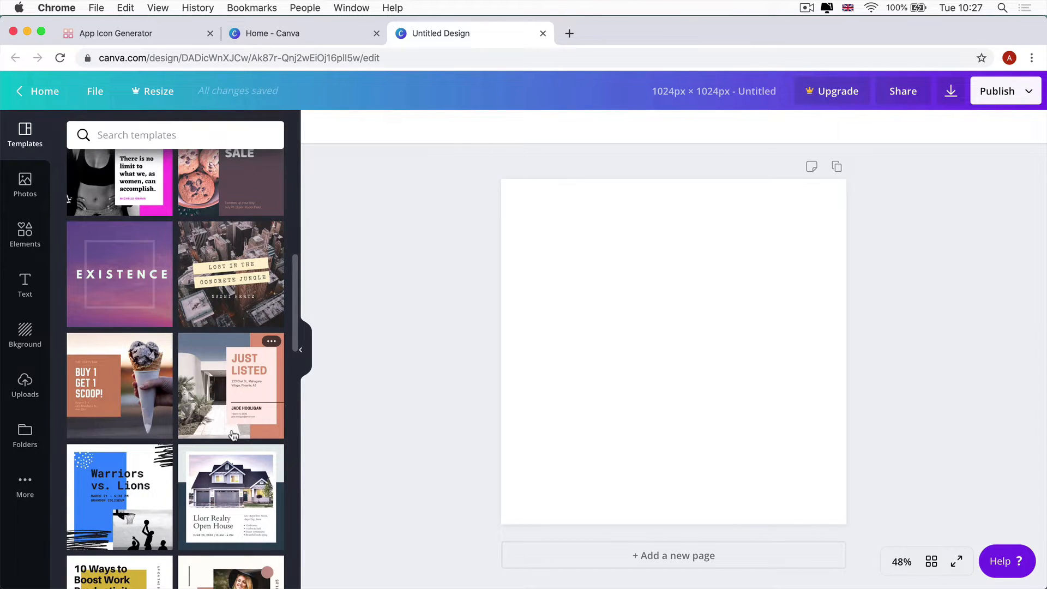
left_click_drag(223, 398, 636, 388)
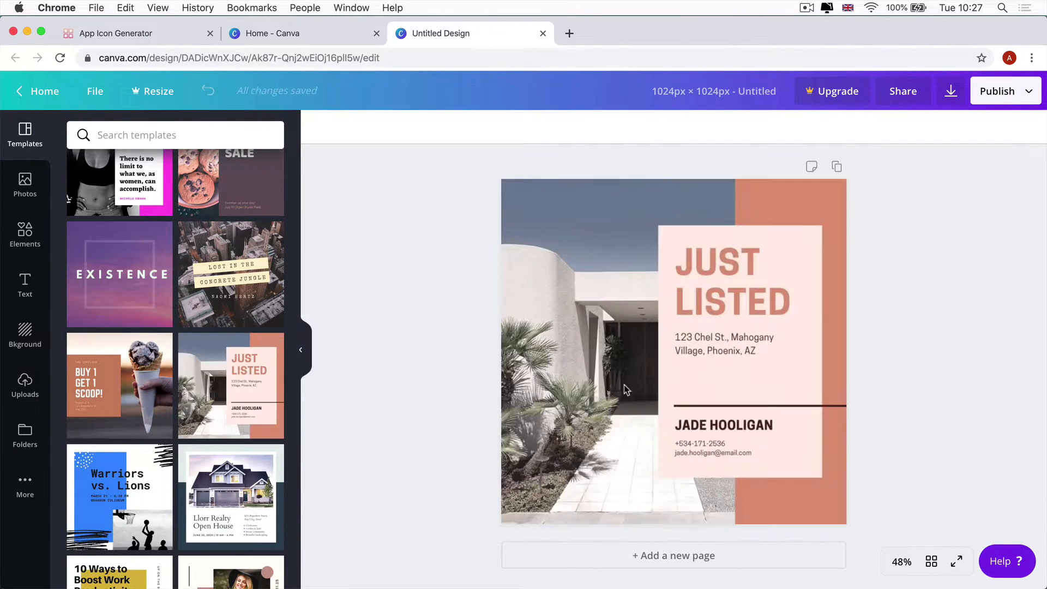
left_click(694, 299)
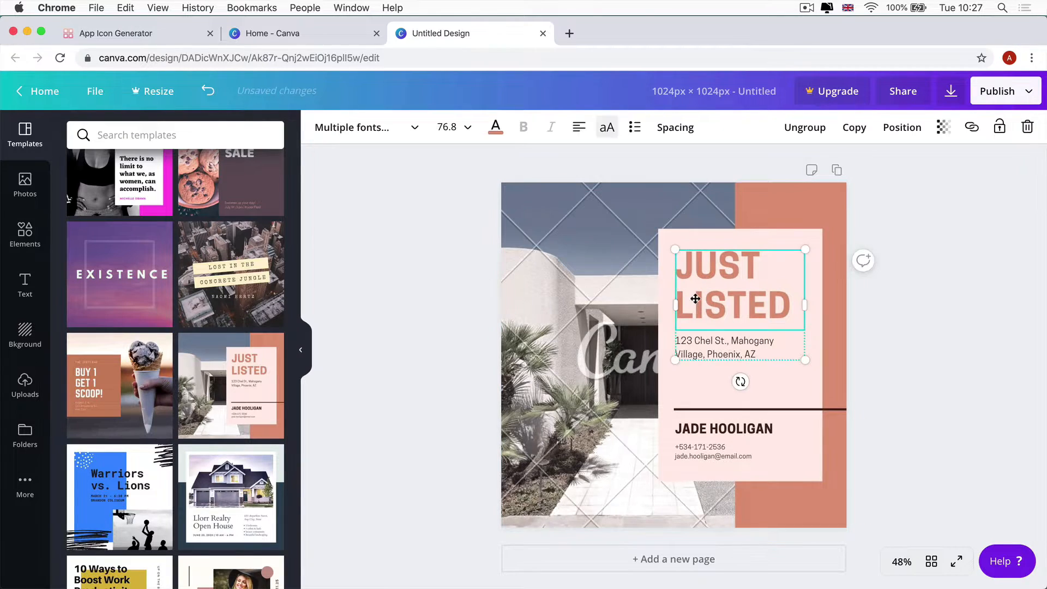
key("super+a")
type("asdasd")
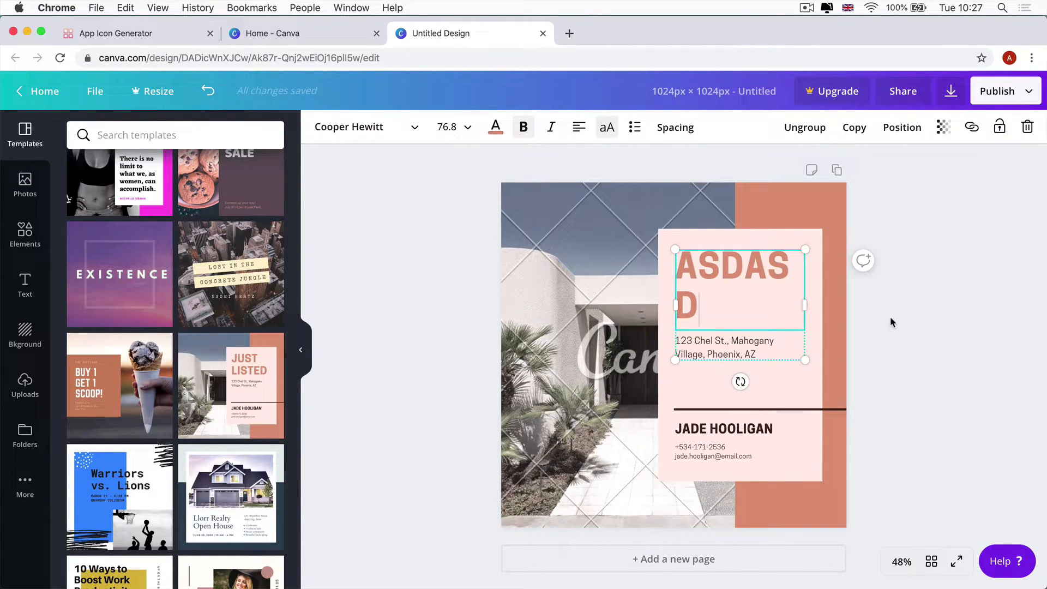
left_click_drag(468, 165, 908, 544)
key("Delete")
left_click(768, 410)
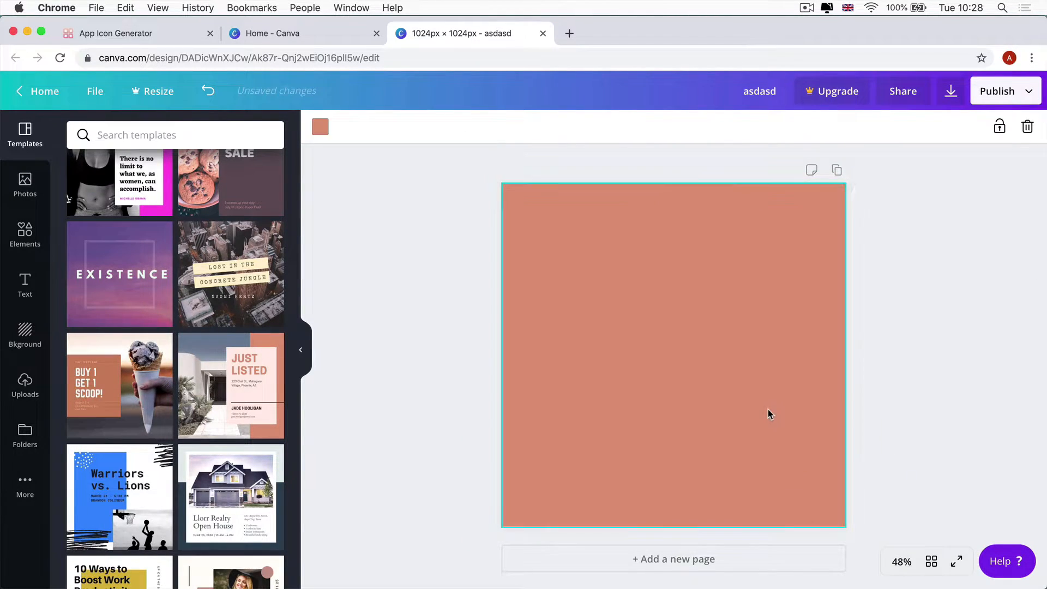
key("Delete")
left_click(441, 307)
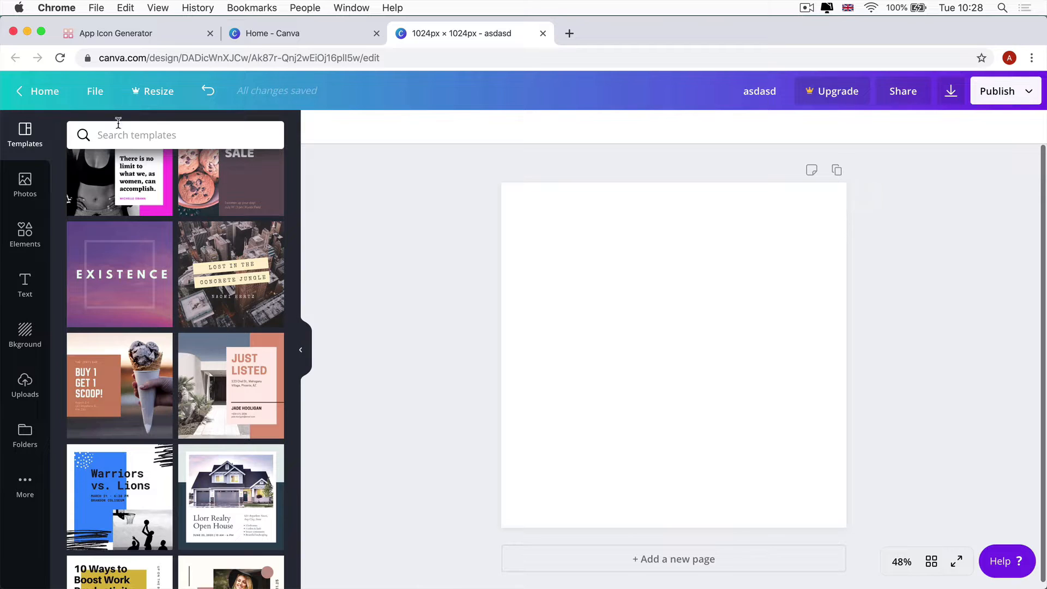
scroll(235, 382, "down", 6)
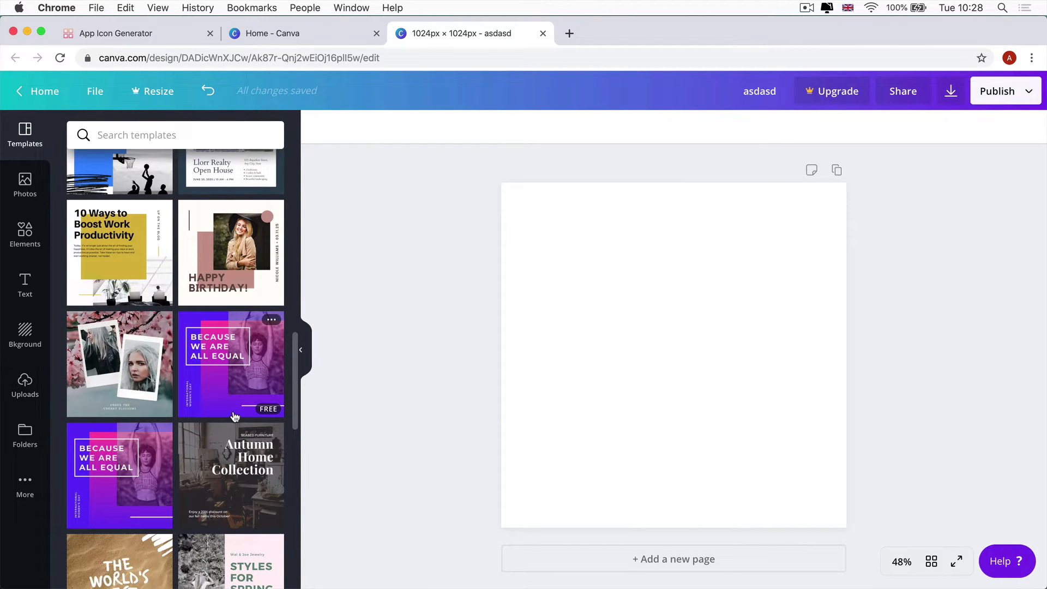
scroll(164, 433, "down", 2)
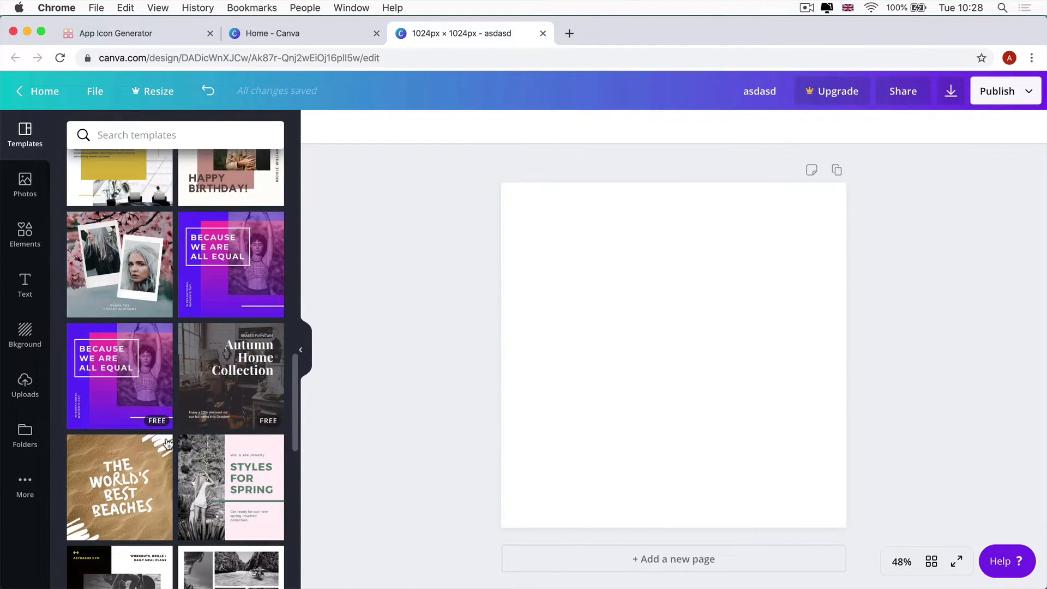
scroll(195, 417, "down", 2)
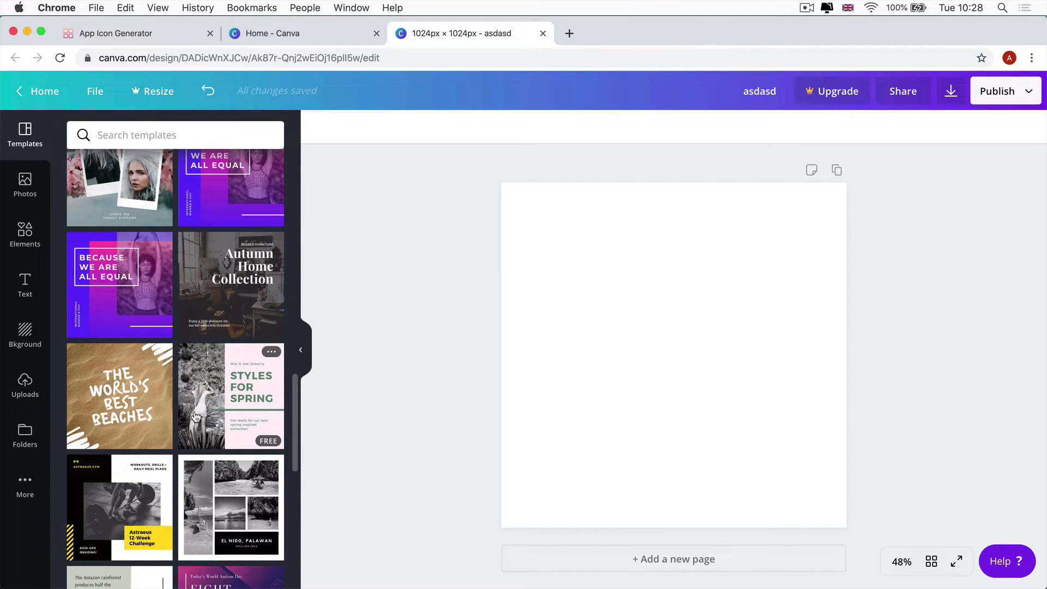
scroll(195, 417, "down", 4)
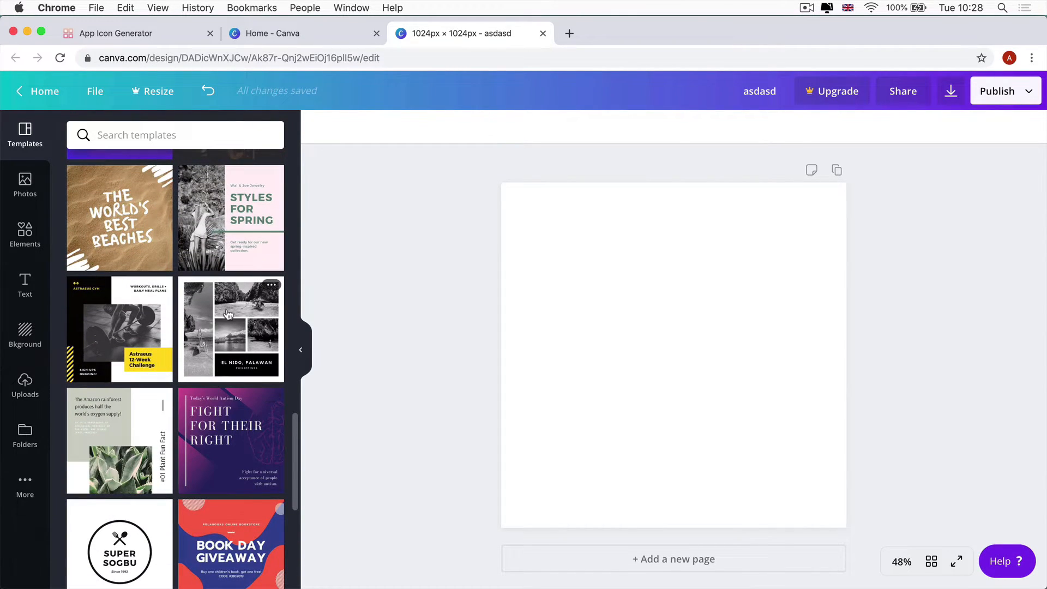
scroll(220, 387, "down", 4)
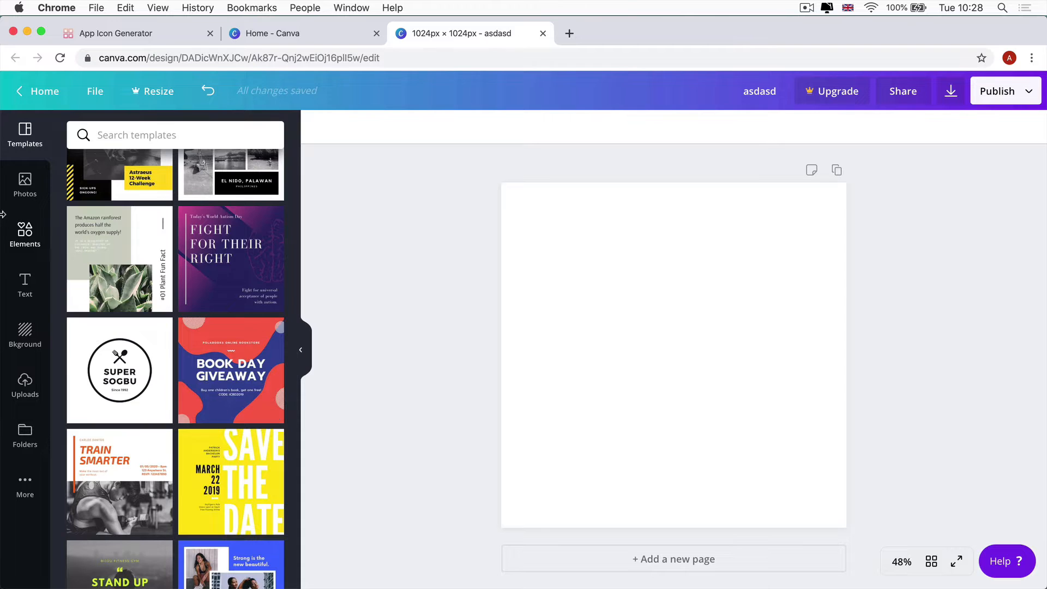
Add a circle from Elements, centre it on the page and colour it turquoise
left_click(16, 232)
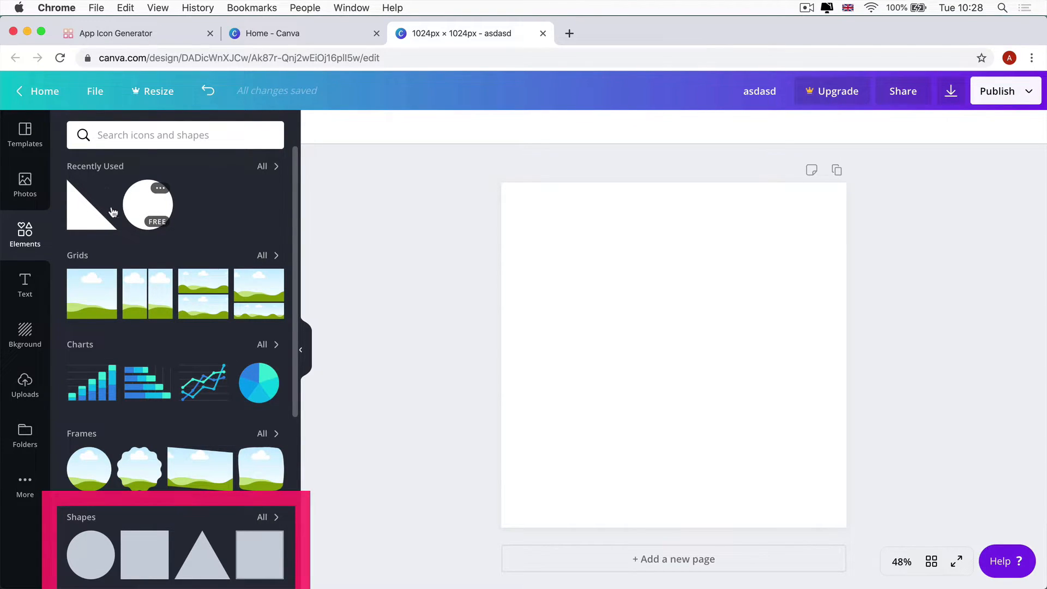
left_click_drag(146, 198, 589, 245)
left_click_drag(722, 362, 687, 346)
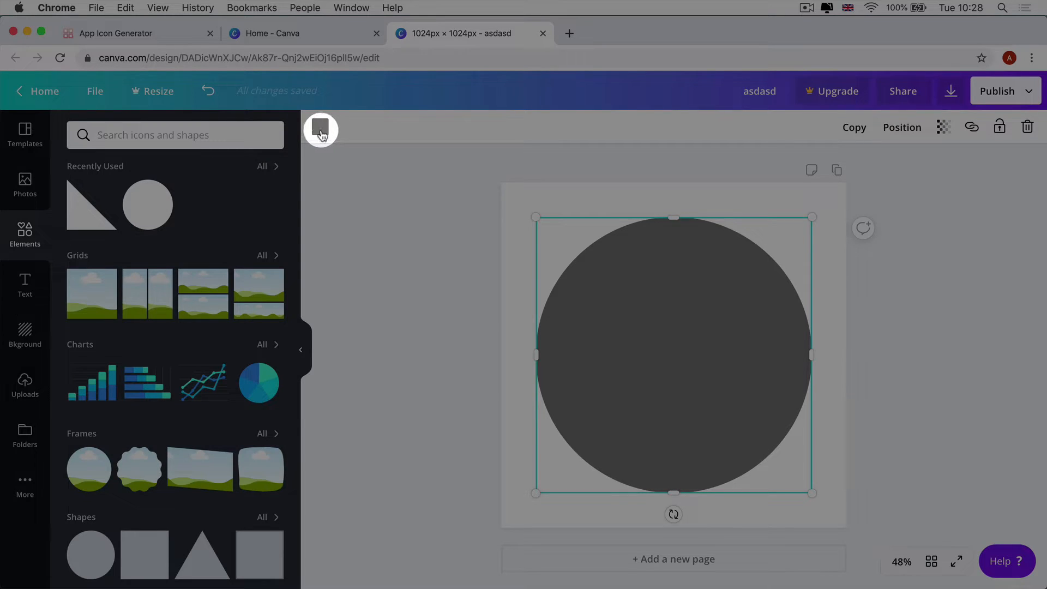
left_click(320, 127)
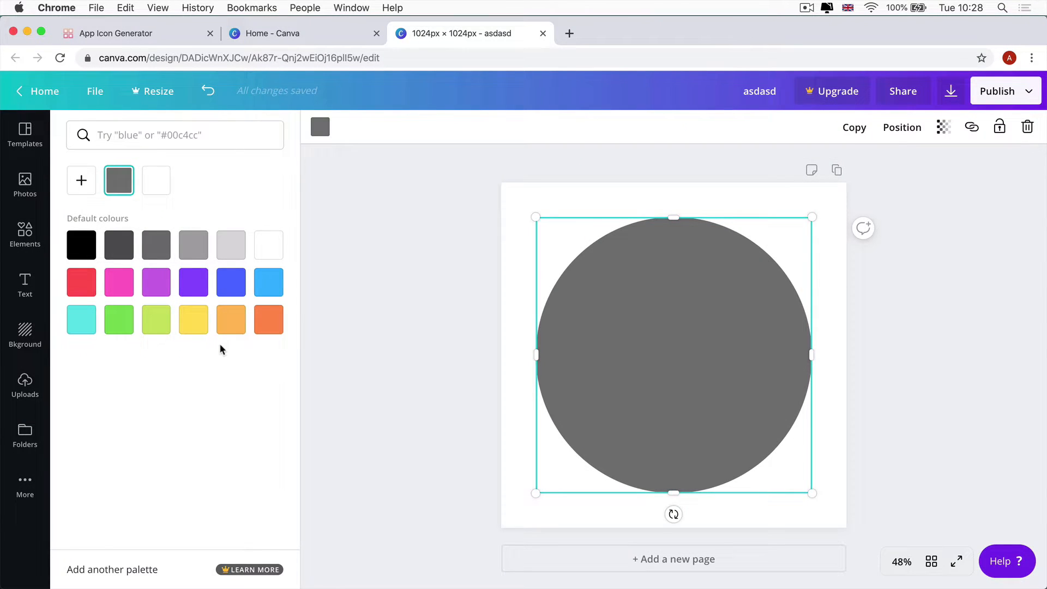
left_click(81, 319)
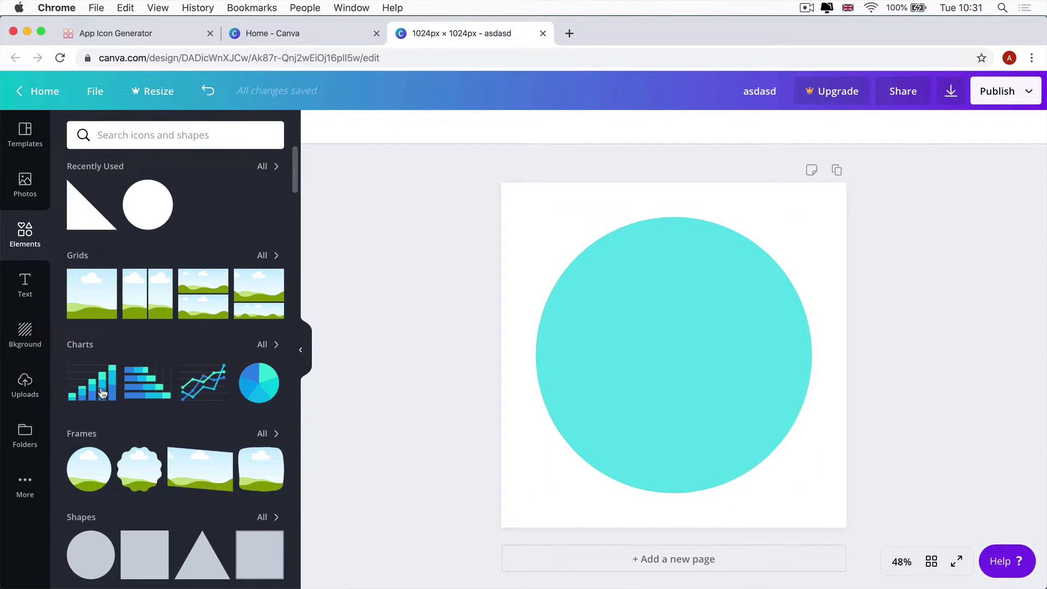
scroll(100, 391, "down", 3)
scroll(98, 390, "up", 3)
scroll(174, 286, "down", 4)
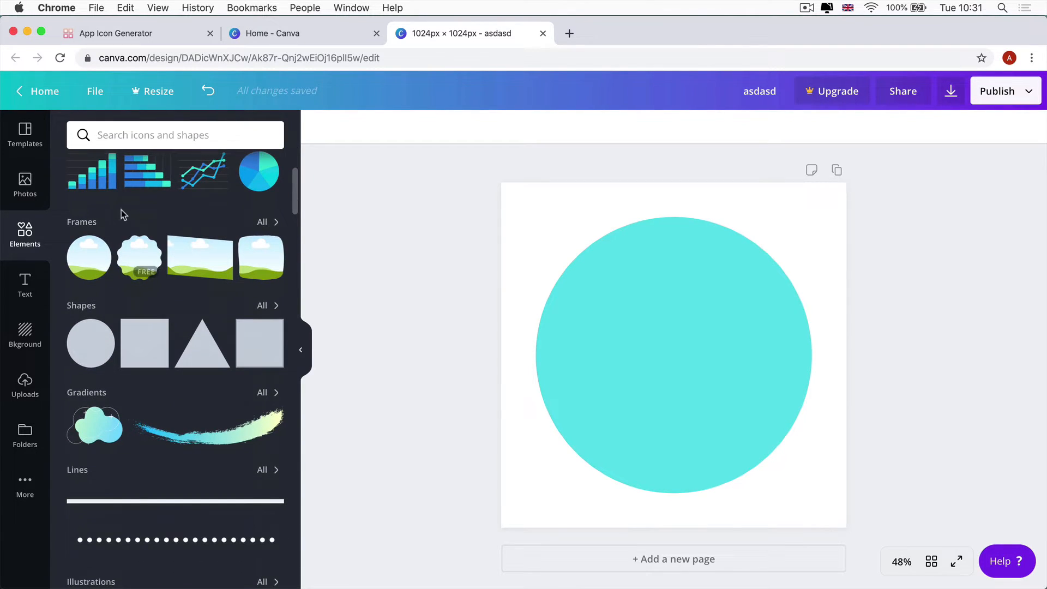
scroll(155, 311, "down", 3)
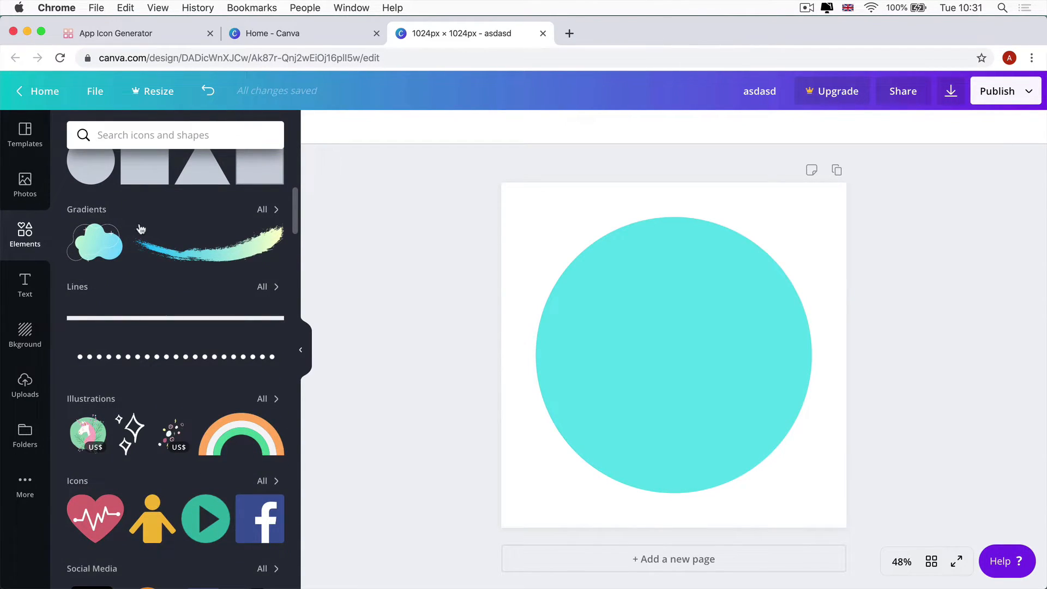
scroll(112, 414, "down", 4)
scroll(150, 441, "down", 5)
scroll(121, 431, "down", 5)
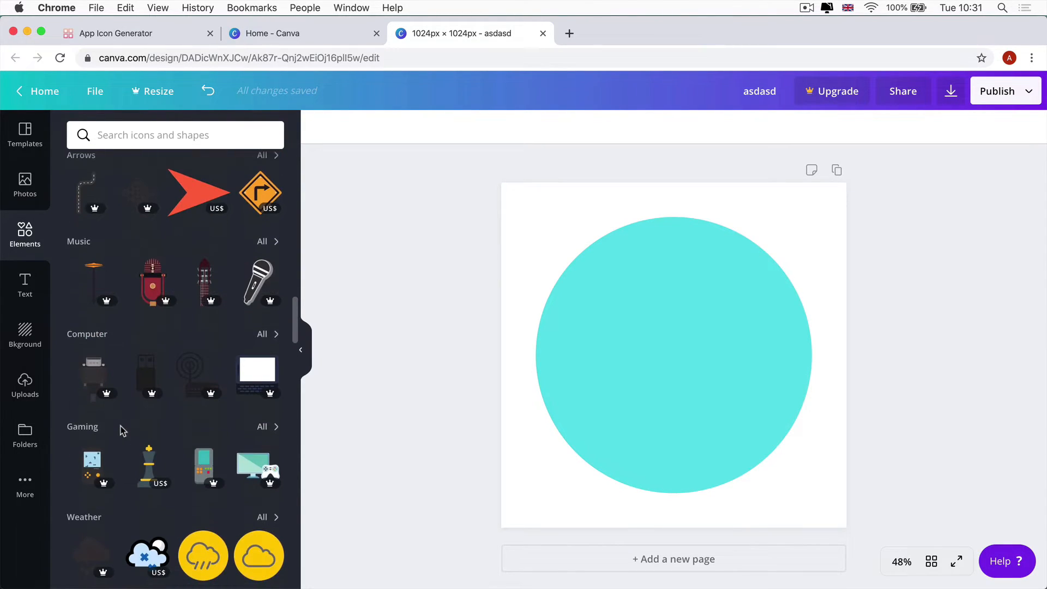
scroll(121, 431, "up", 15)
scroll(120, 427, "up", 4)
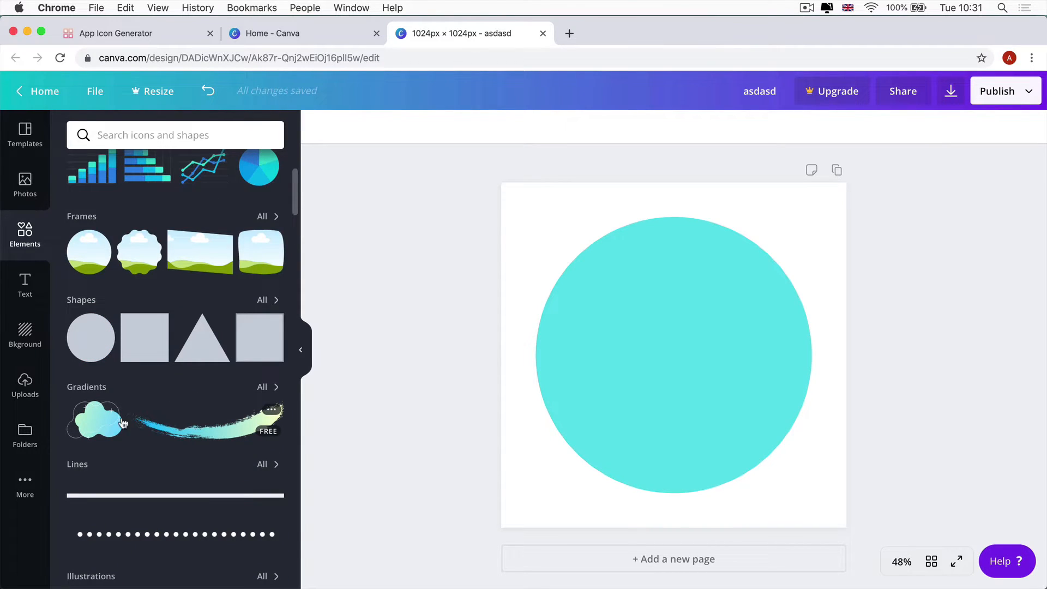
Add a right triangle snapped to the bottom-left, enlarged to the page and coloured white
left_click(264, 304)
left_click(101, 457)
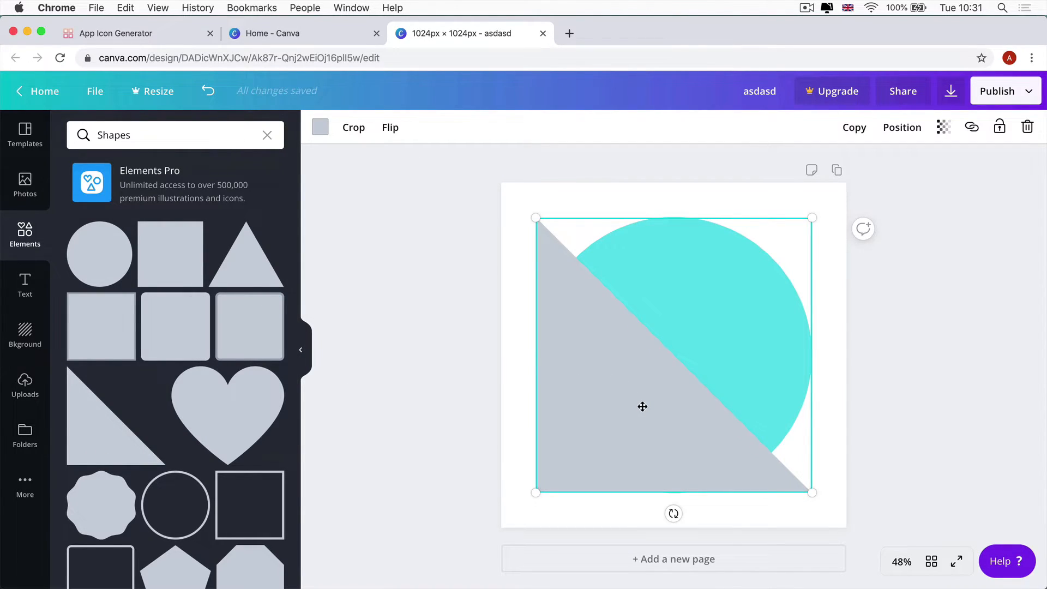
left_click_drag(633, 415, 606, 445)
left_click_drag(779, 256, 848, 184)
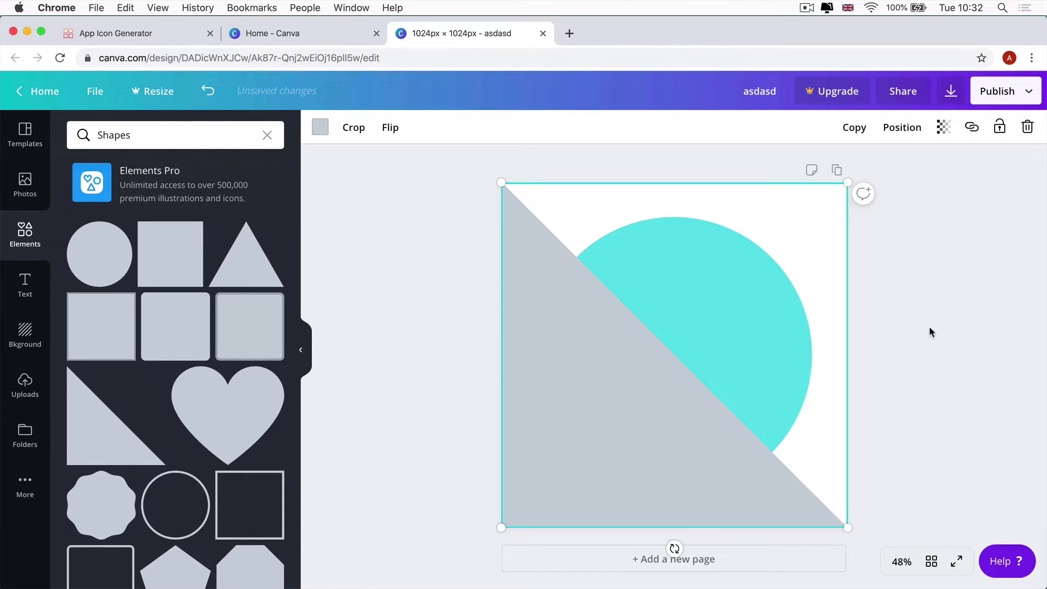
left_click(322, 131)
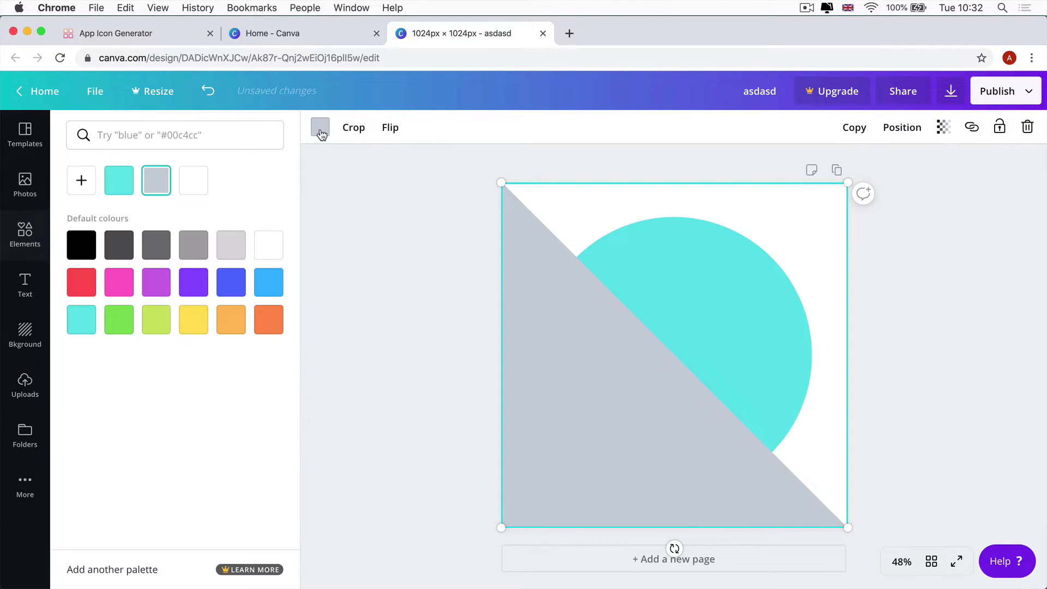
left_click(268, 245)
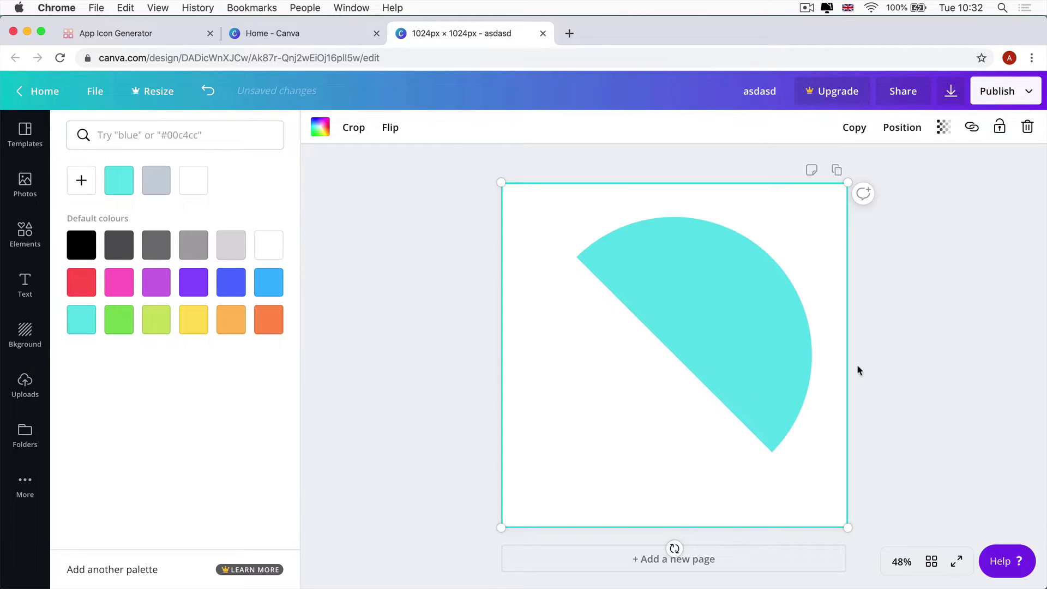
Give the page the aqua gradient background
left_click(24, 335)
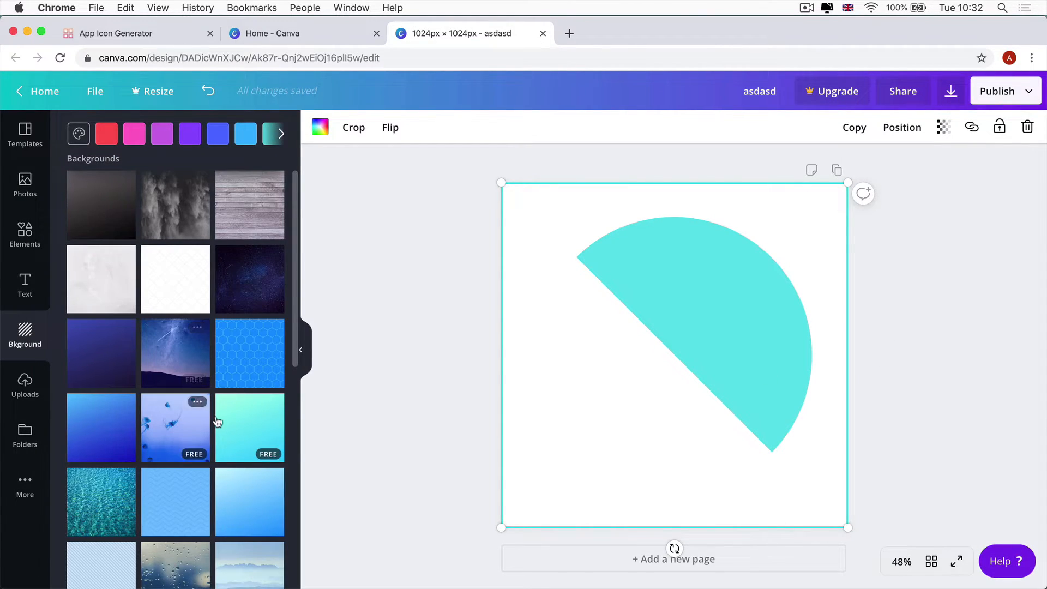
scroll(213, 403, "down", 4)
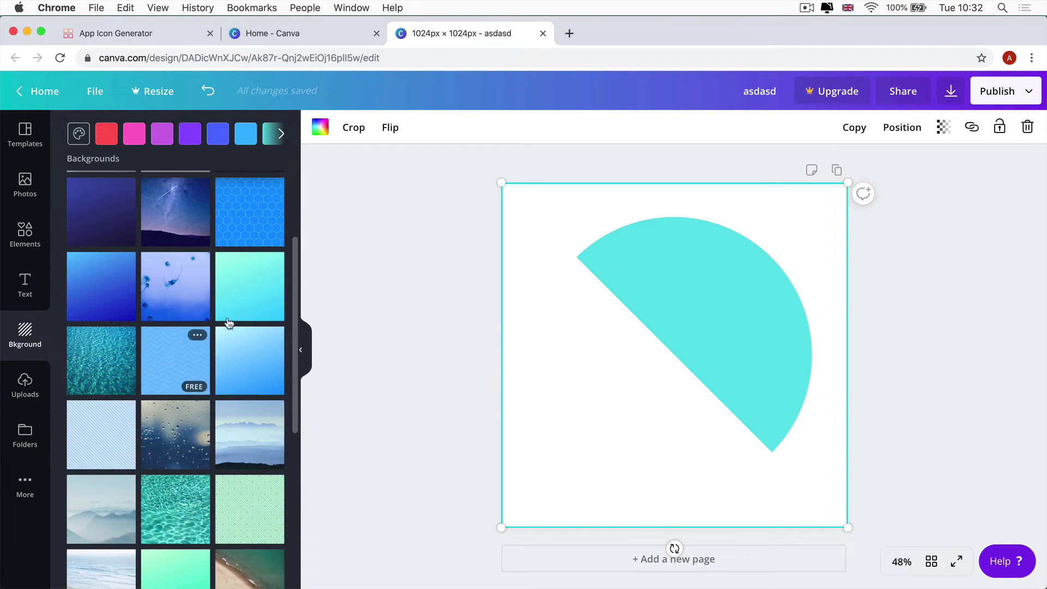
left_click(253, 281)
left_click(25, 234)
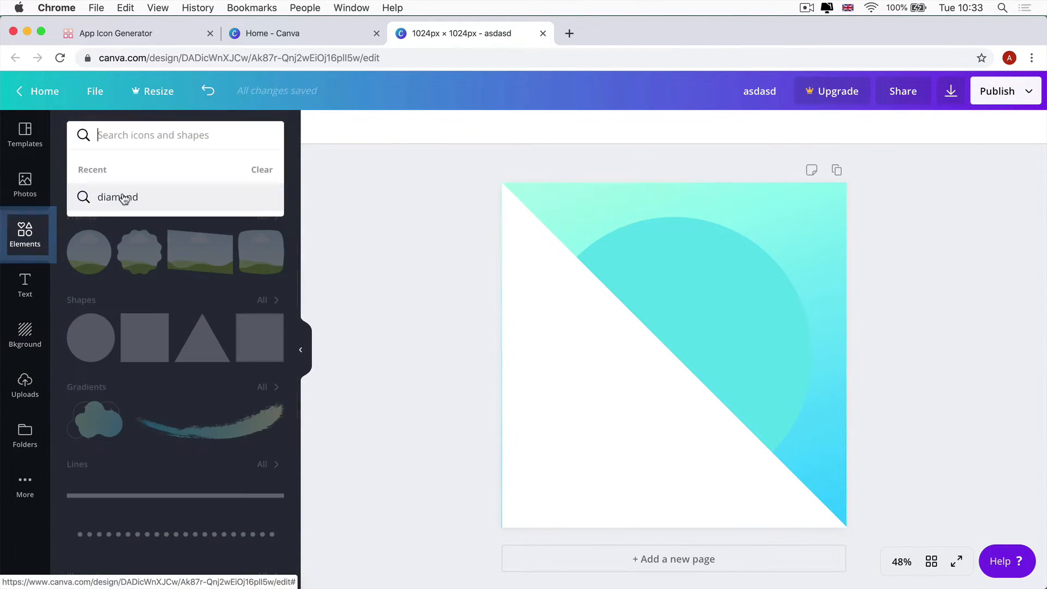
Add the blue diamond graphic, resize and centre it, and title the design diamond_app_icon
left_click(130, 198)
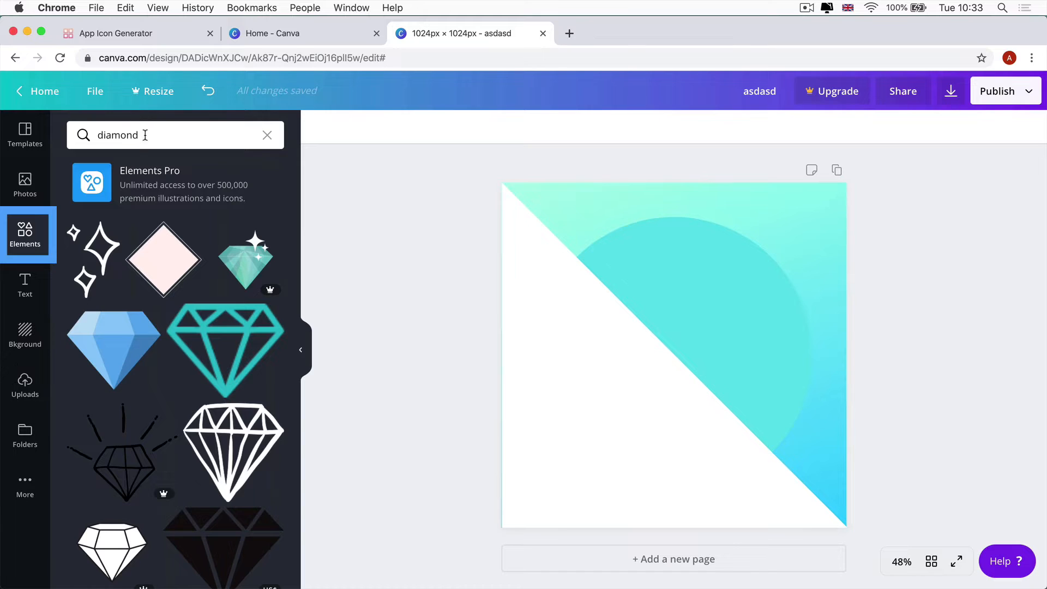
scroll(177, 206, "down", 3)
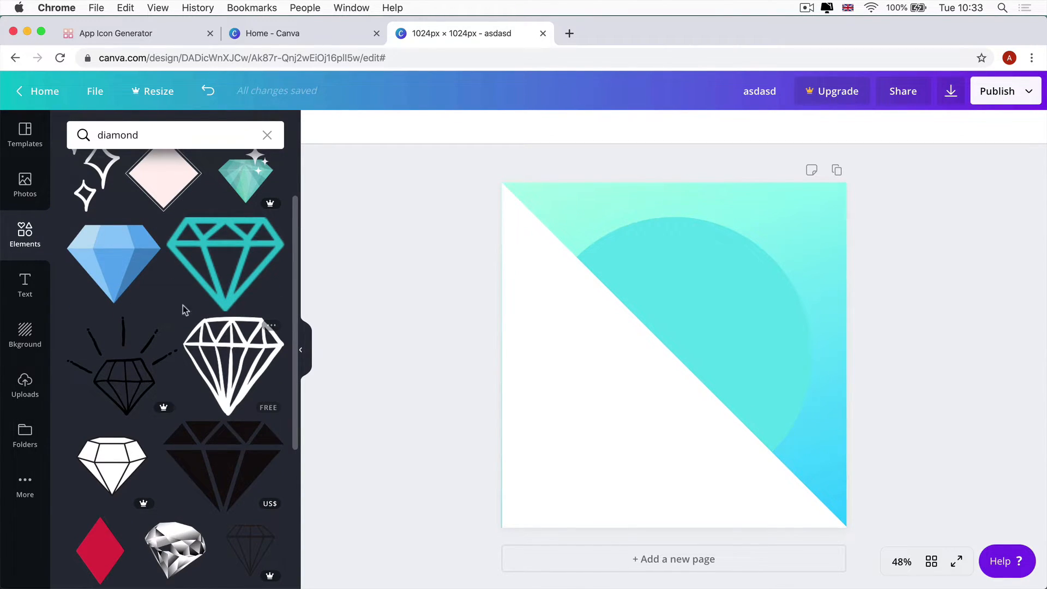
left_click(114, 258)
left_click_drag(812, 217, 748, 297)
left_click_drag(633, 360, 670, 329)
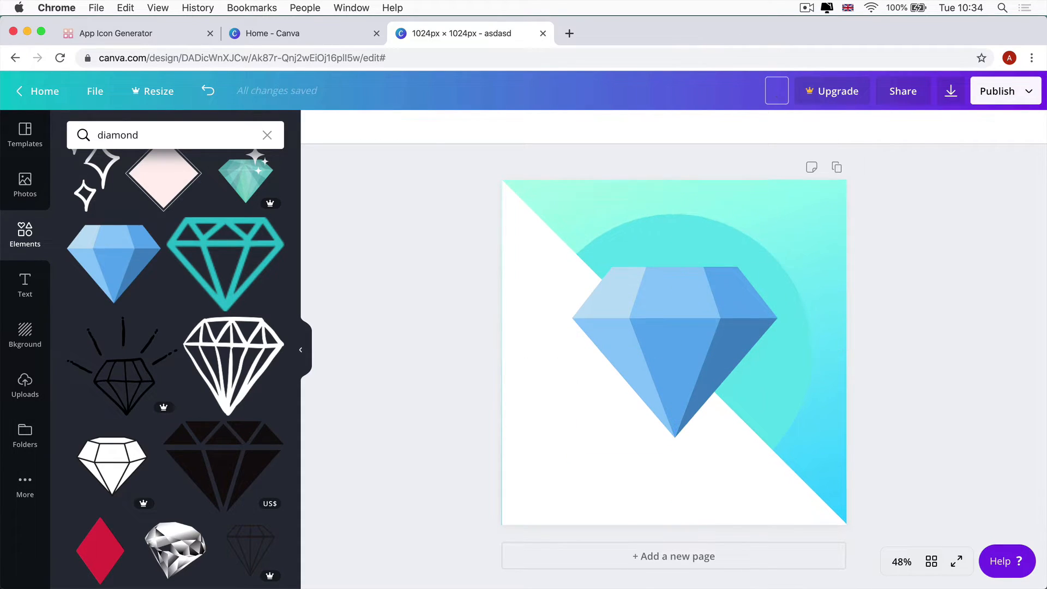
type("diamond_app_icon")
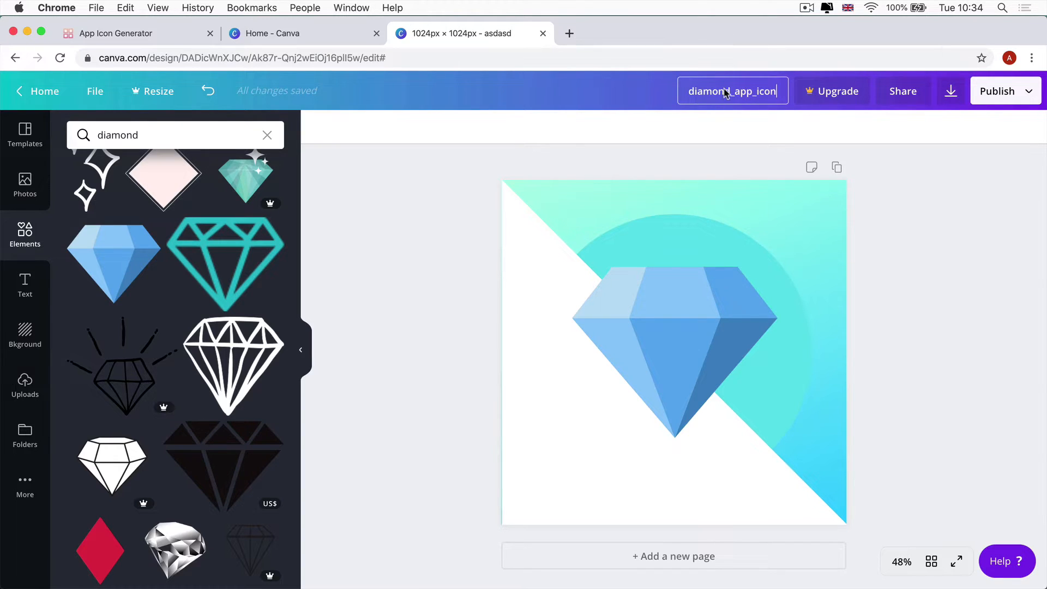
Download the design as a PNG and close the Try Canva Pro offer
left_click(952, 94)
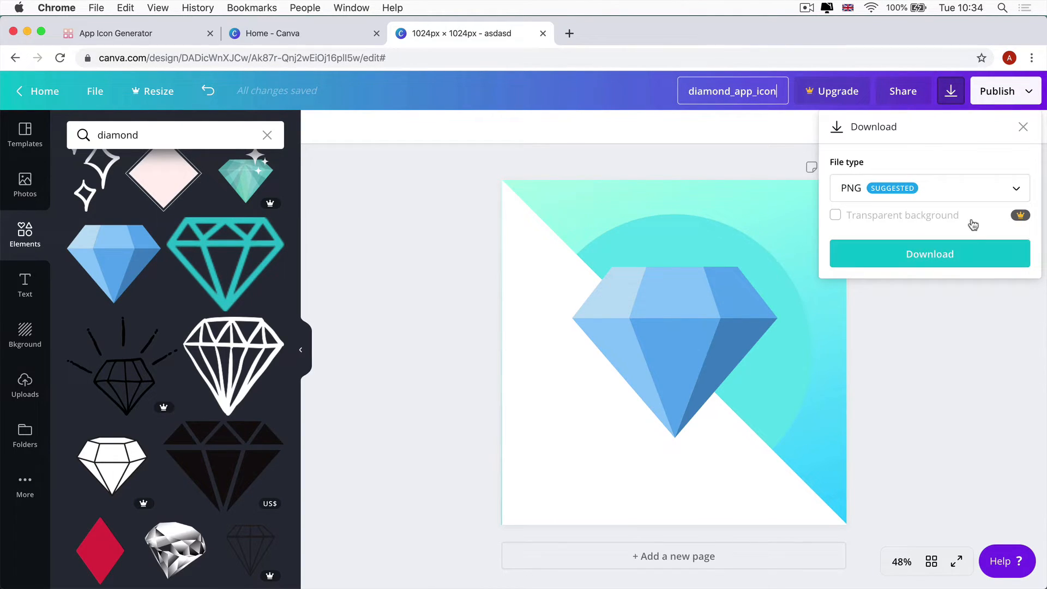
left_click(903, 252)
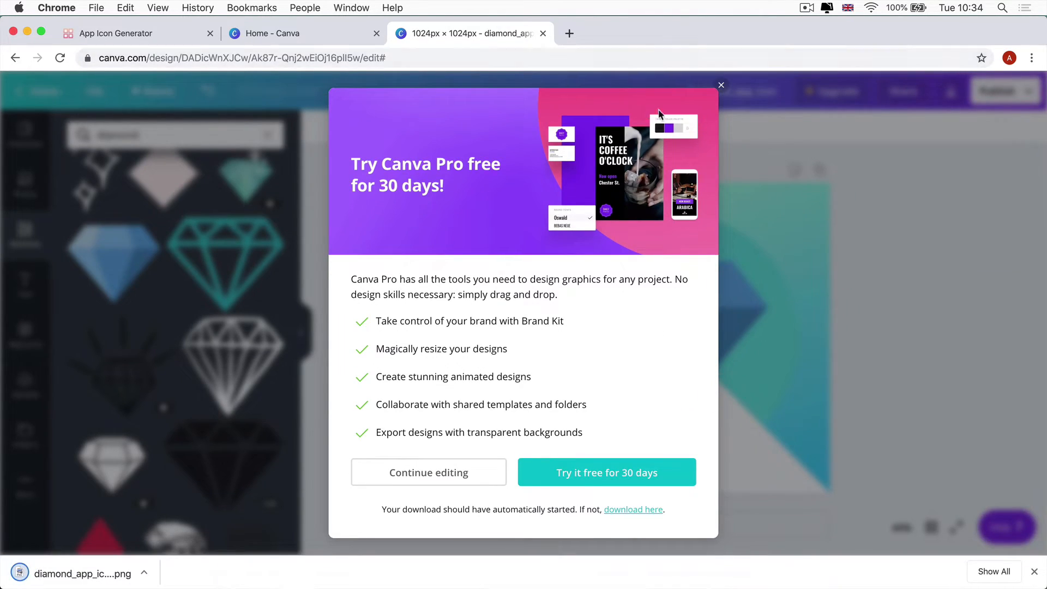
left_click(721, 86)
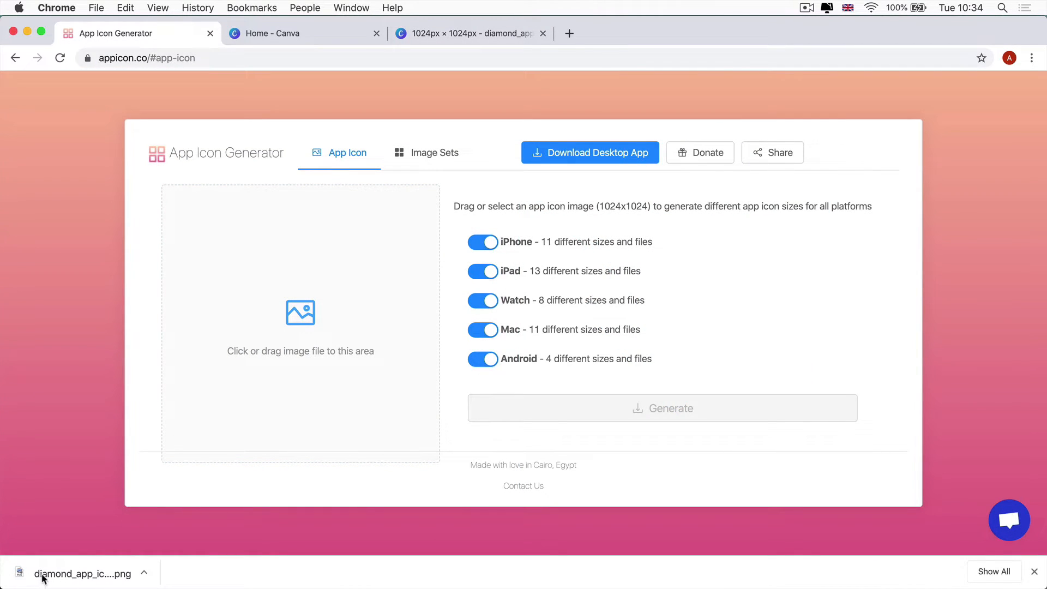
Load the diamond PNG, disable Watch, Mac and Android sizes, and generate iPhone/iPad icons
left_click_drag(43, 578, 237, 318)
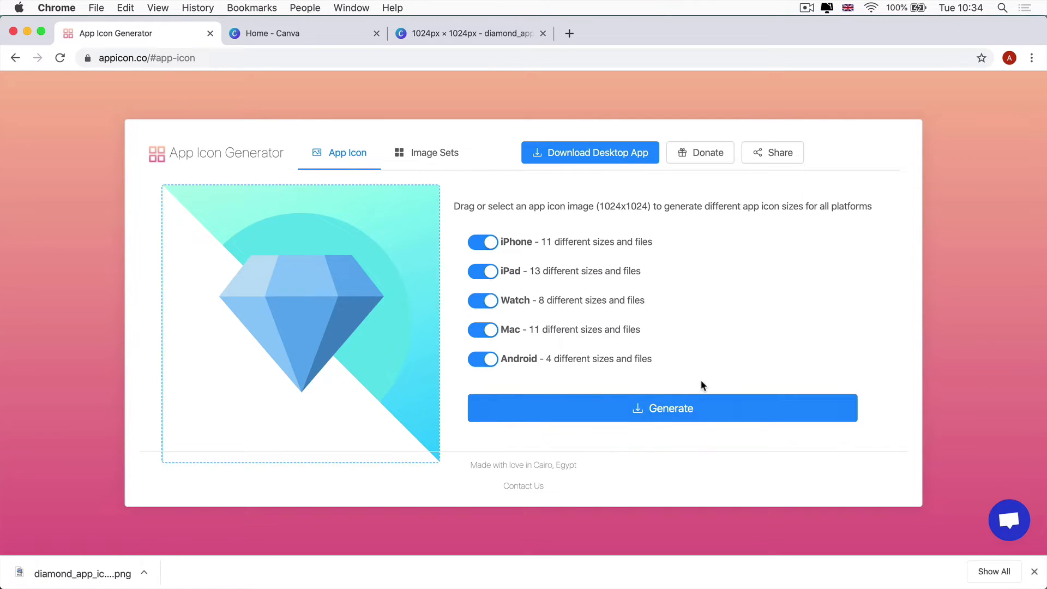
left_click(482, 306)
left_click(483, 332)
left_click(482, 358)
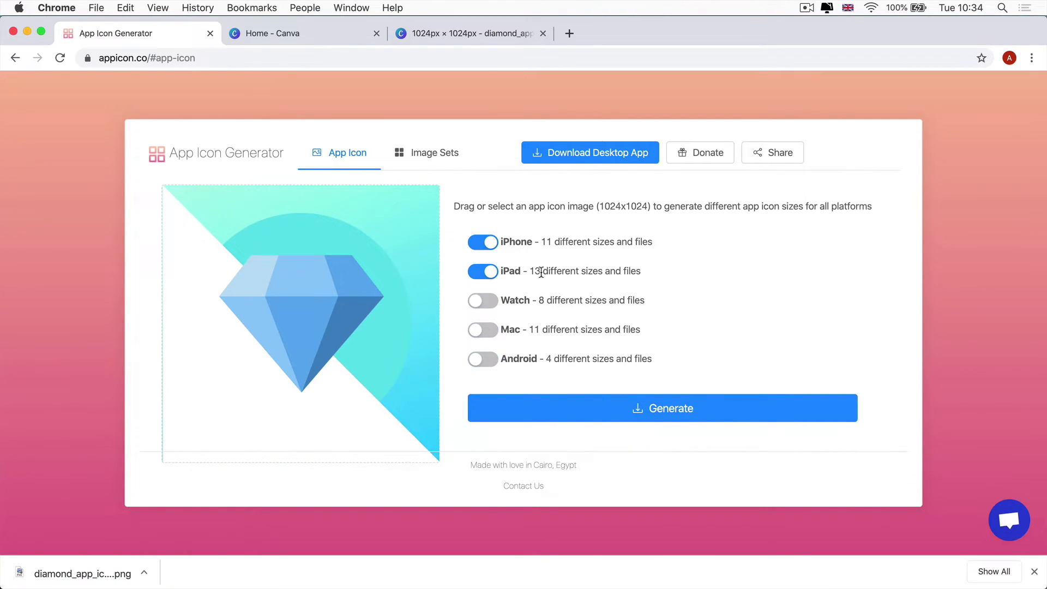
left_click(630, 418)
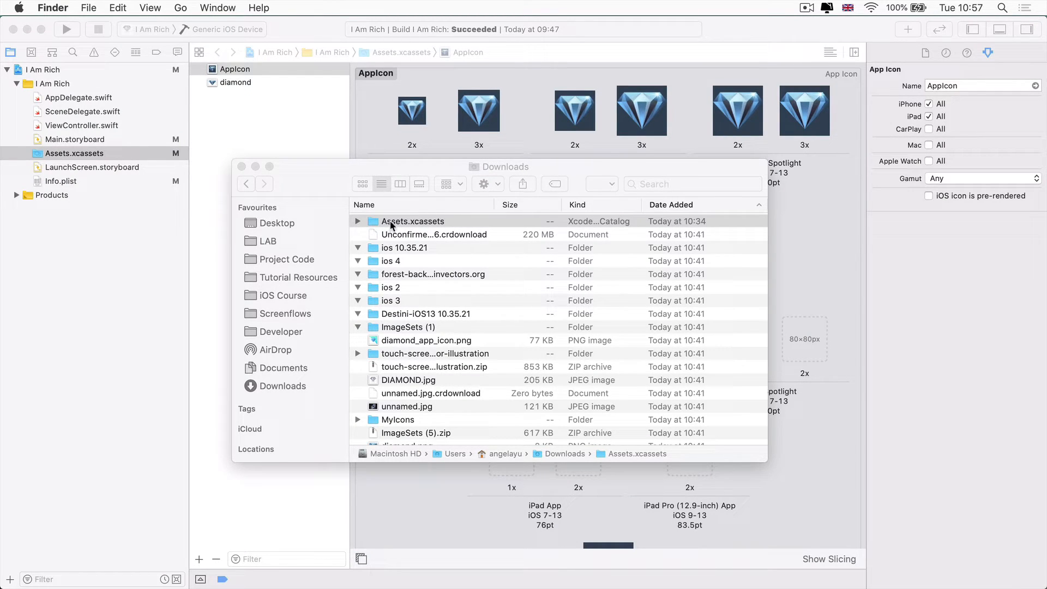
Browse the downloaded Assets.xcassets in column view to list the generated icon PNGs in AppIcon.appiconset
left_click(438, 223)
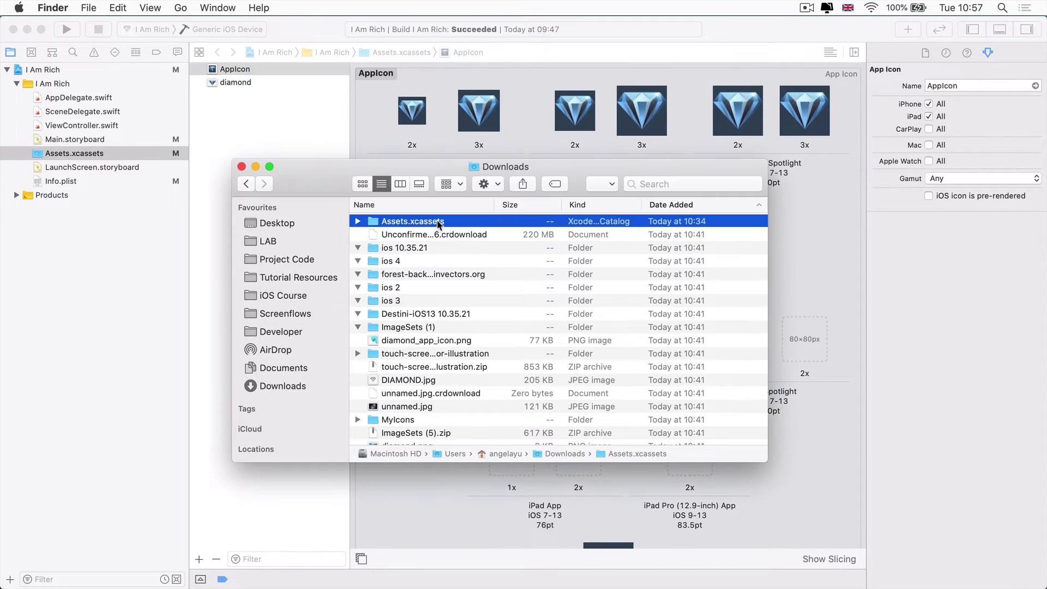
left_click(400, 184)
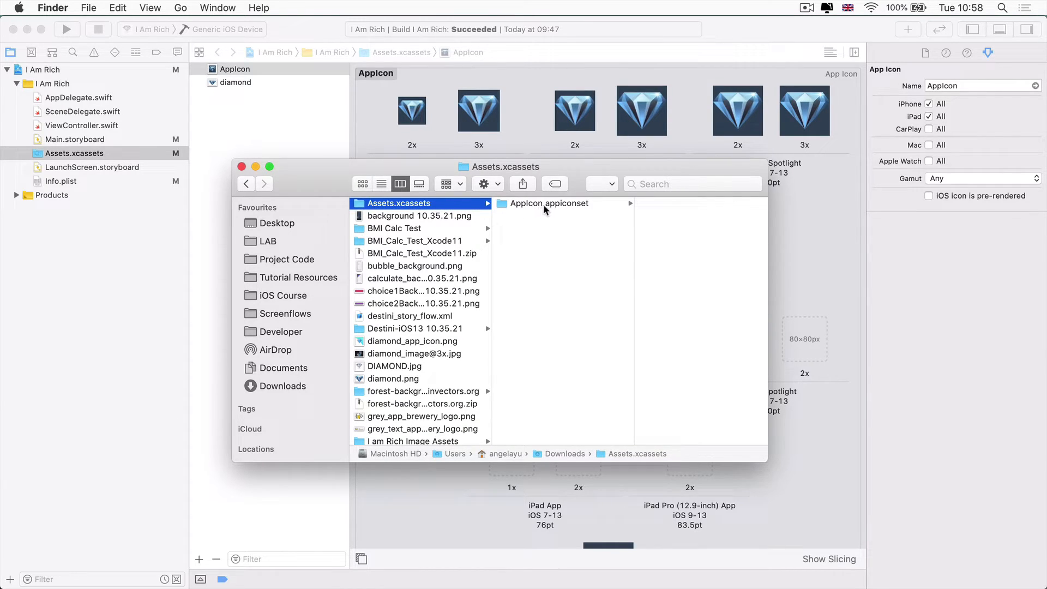
left_click(524, 206)
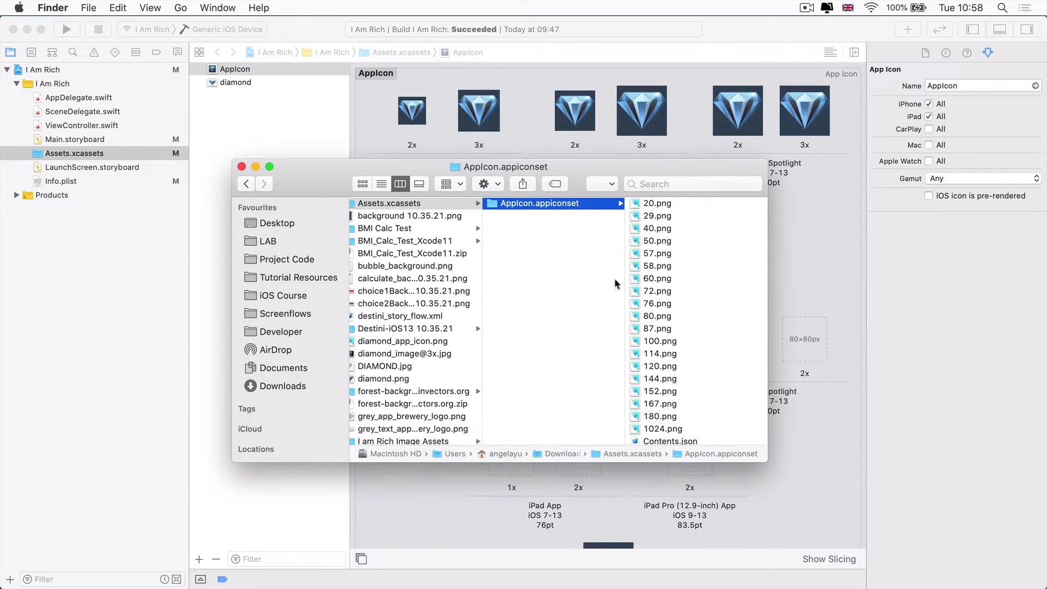
scroll(685, 358, "down", 2)
scroll(684, 358, "up", 3)
Reveal the project's AppIcon asset set in Finder from Xcode
left_click(234, 71)
right_click(228, 71)
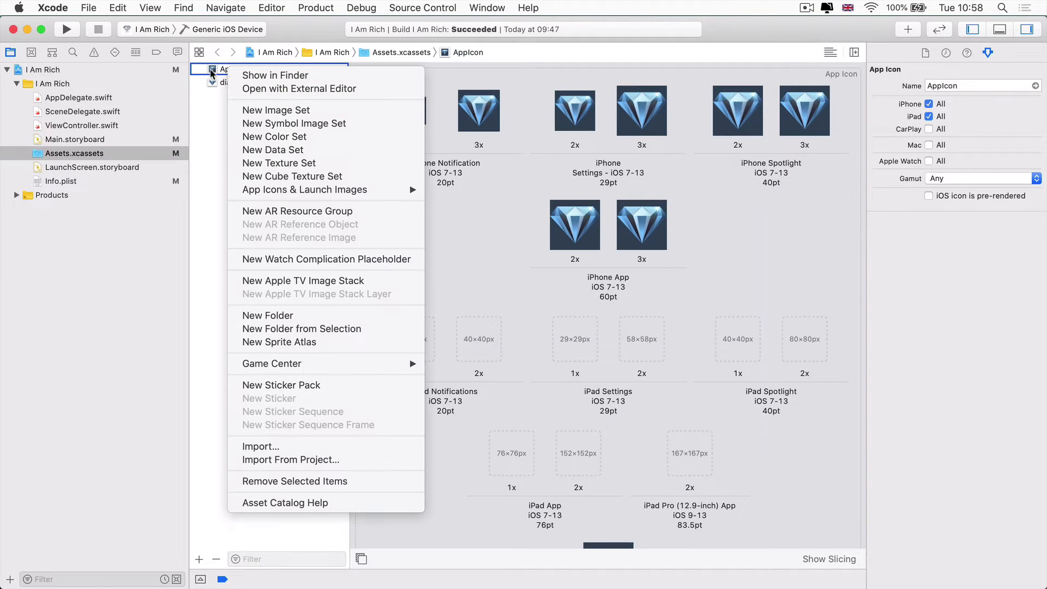
left_click(271, 75)
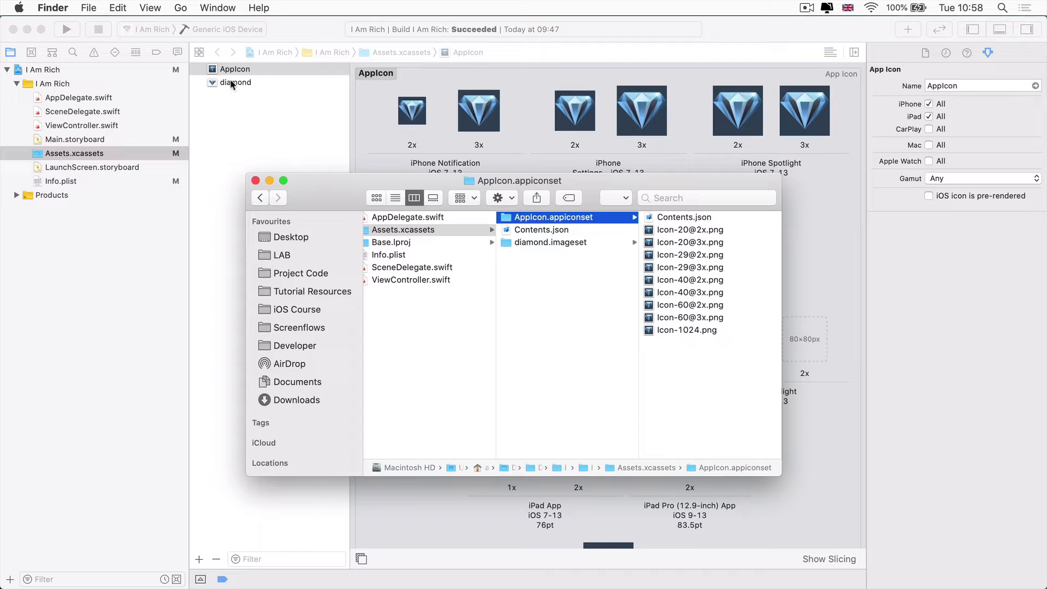
Drop the generated AppIcon.appiconset into the project's Assets.xcassets, replacing the existing set
left_click_drag(339, 187, 231, 189)
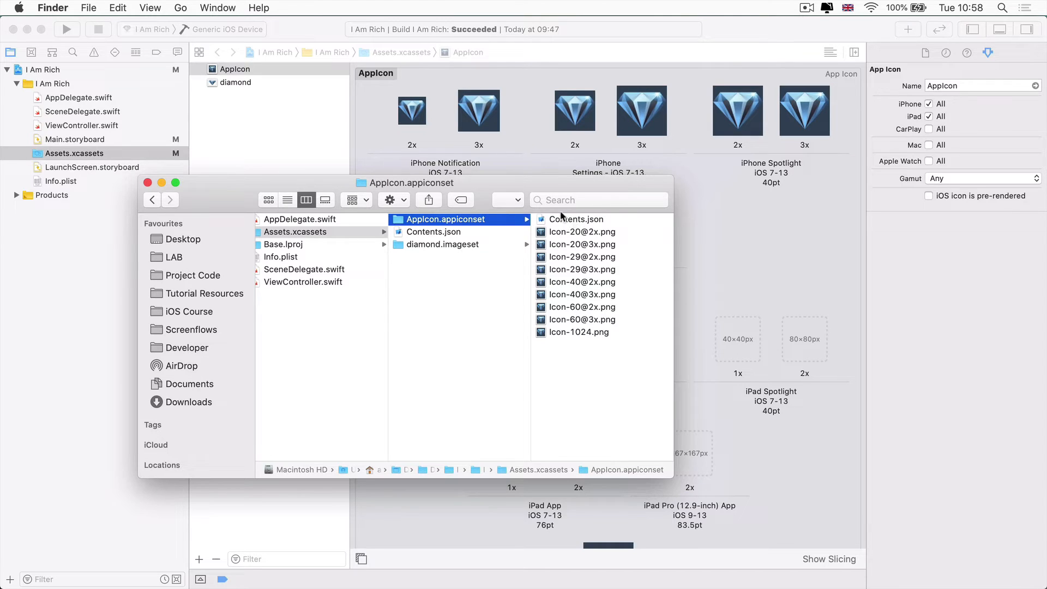
left_click_drag(574, 188, 381, 186)
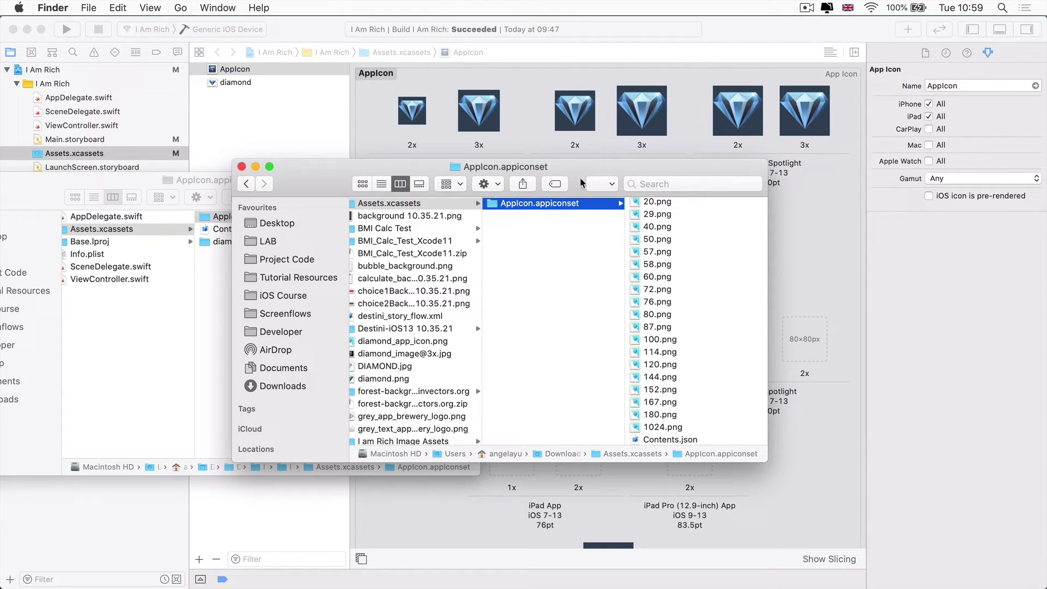
left_click_drag(333, 175, 304, 319)
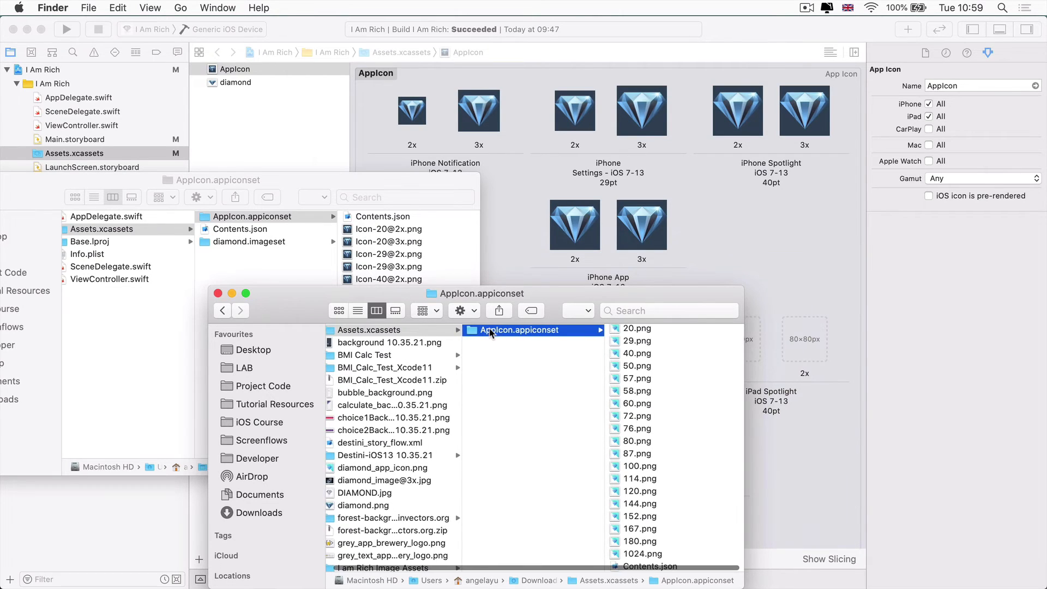
left_click_drag(488, 331, 310, 317)
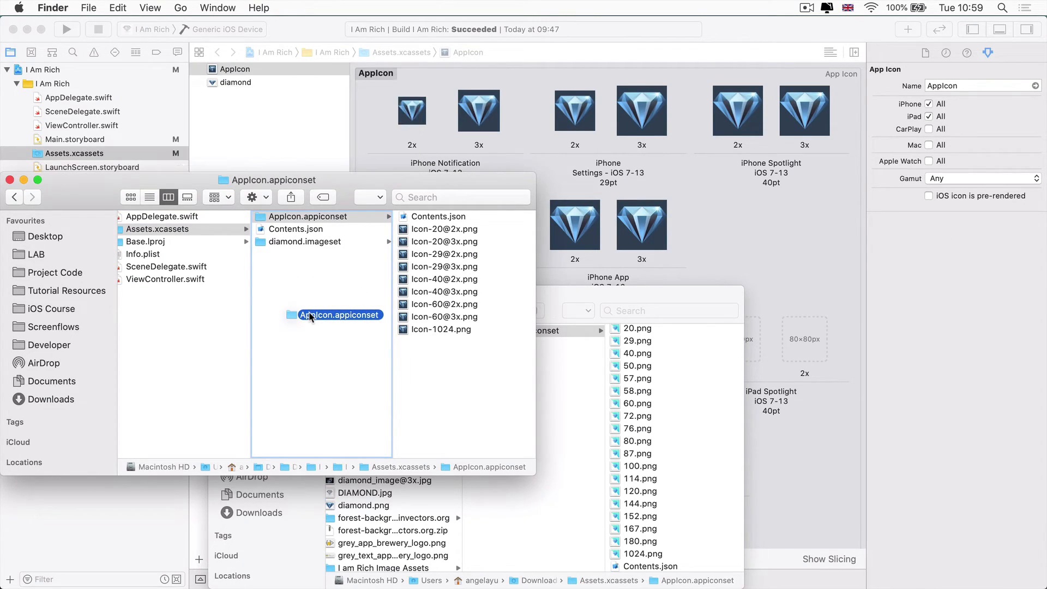
left_click_drag(309, 316, 309, 317)
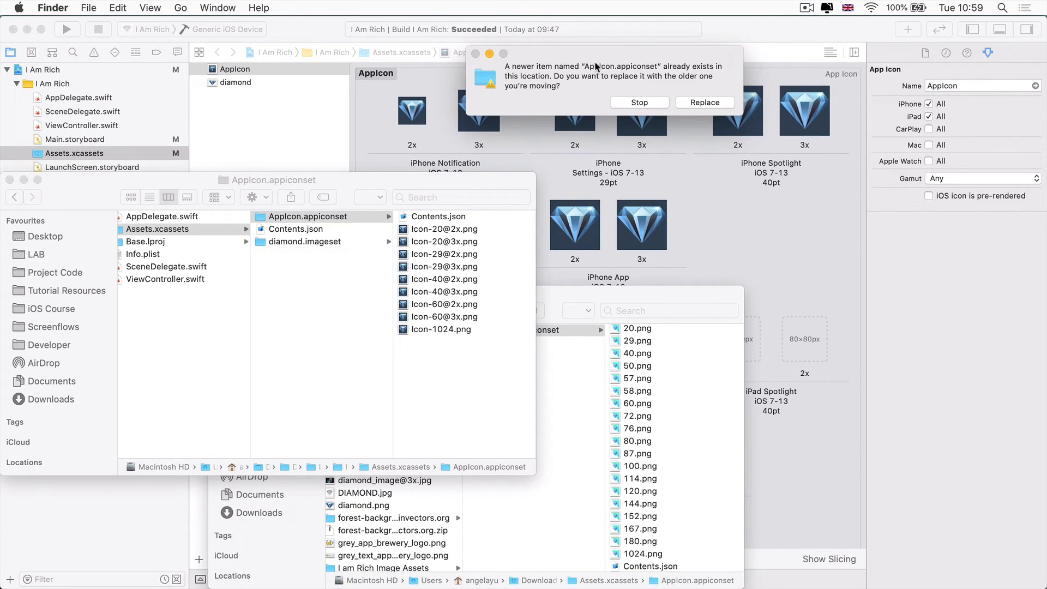
left_click(694, 103)
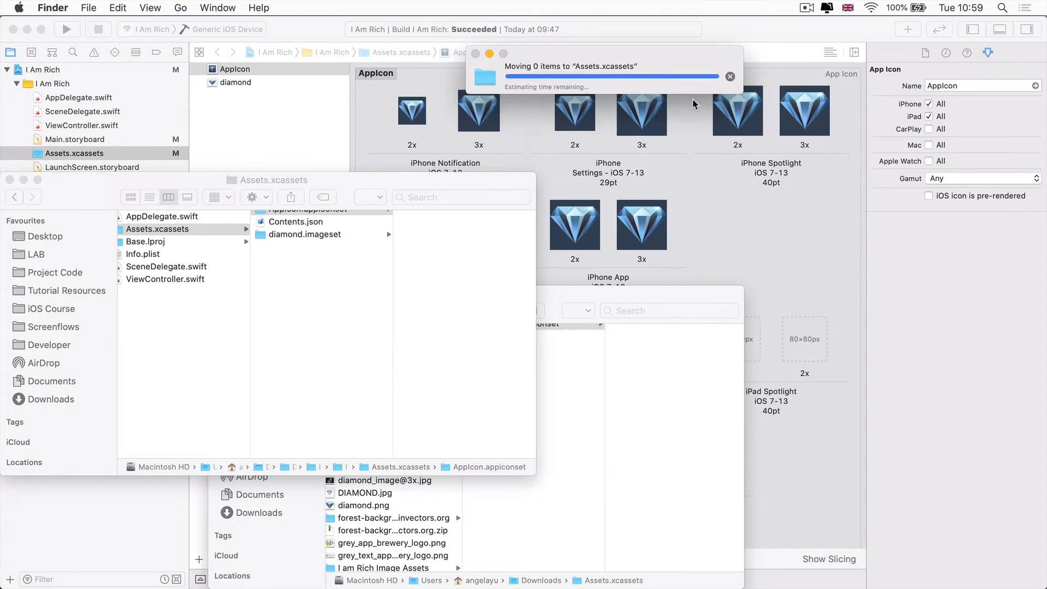
left_click(367, 107)
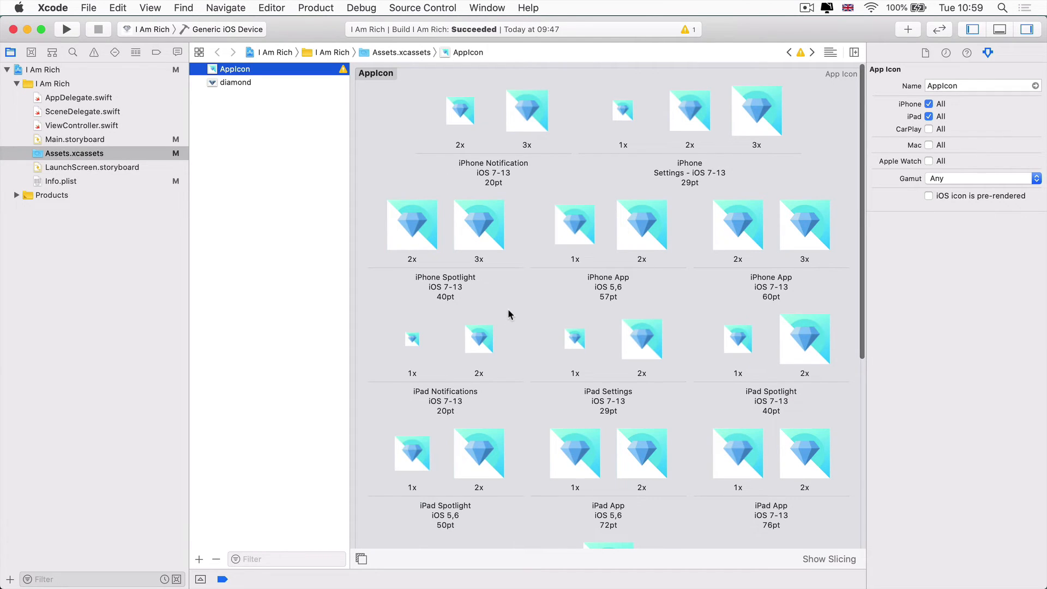
Delete the Unassigned 1024.png image at the bottom of the AppIcon grid
scroll(508, 315, "down", 10)
scroll(509, 315, "down", 1)
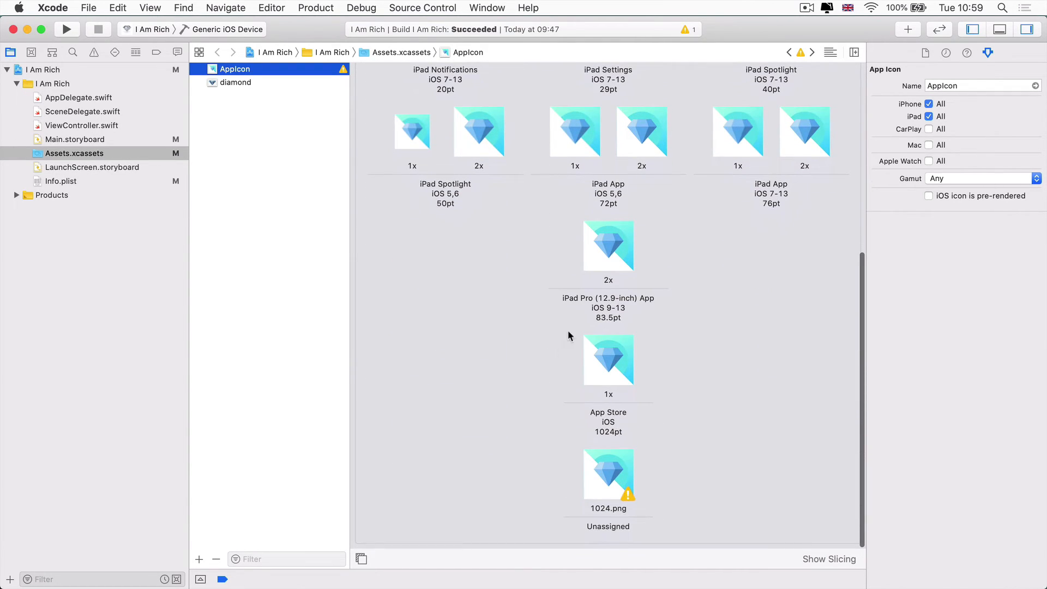
scroll(500, 258, "up", 10)
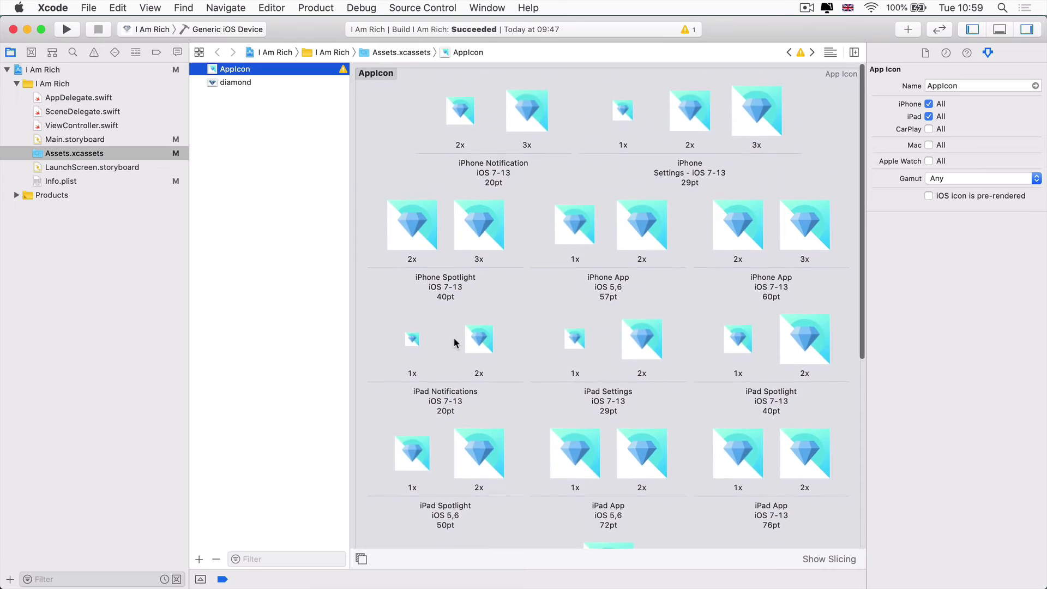
scroll(453, 337, "down", 10)
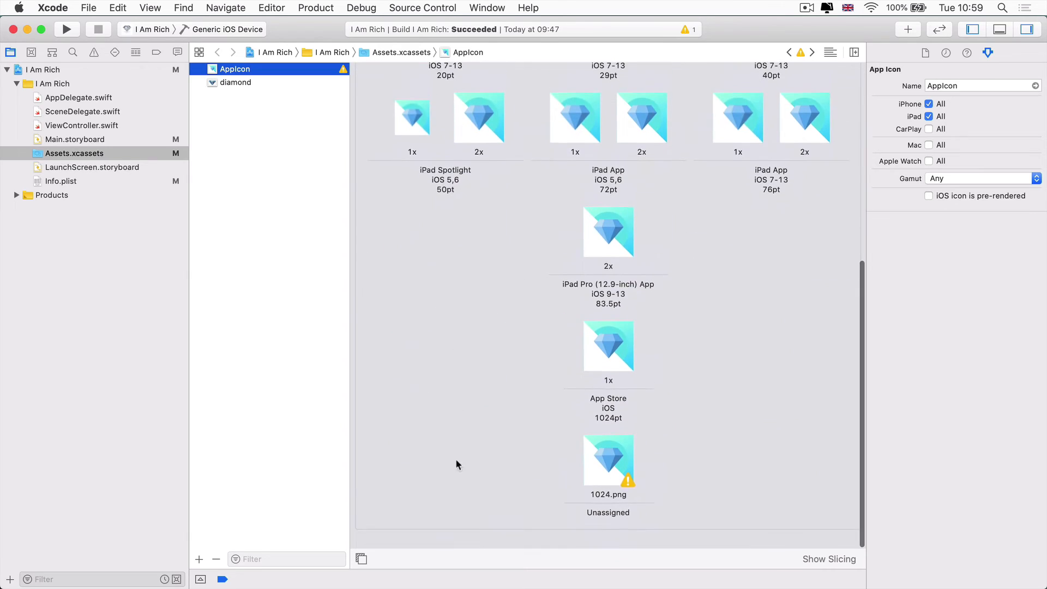
left_click(610, 484)
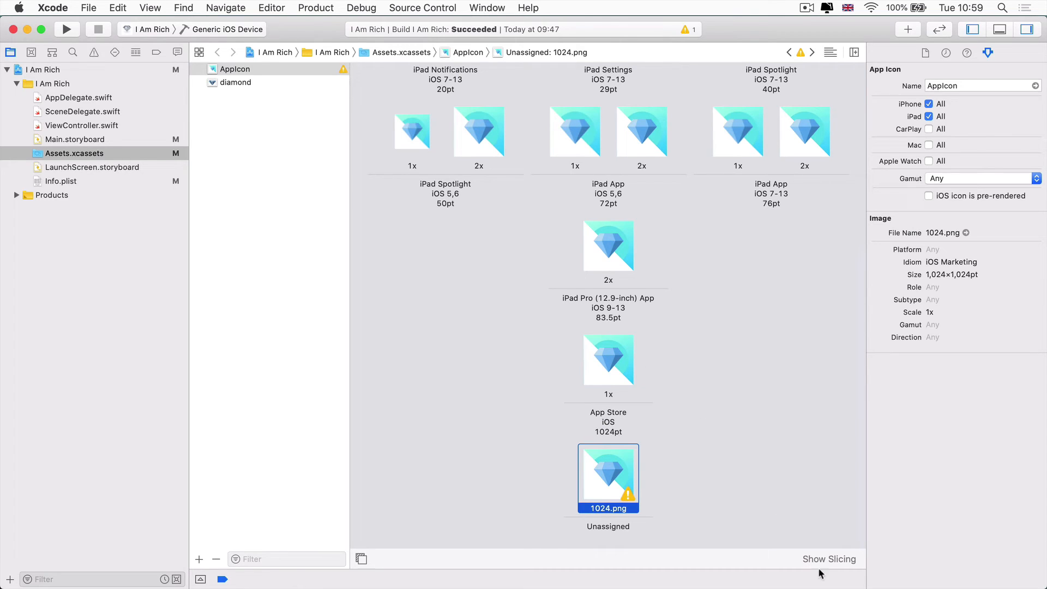
key("BackSpace")
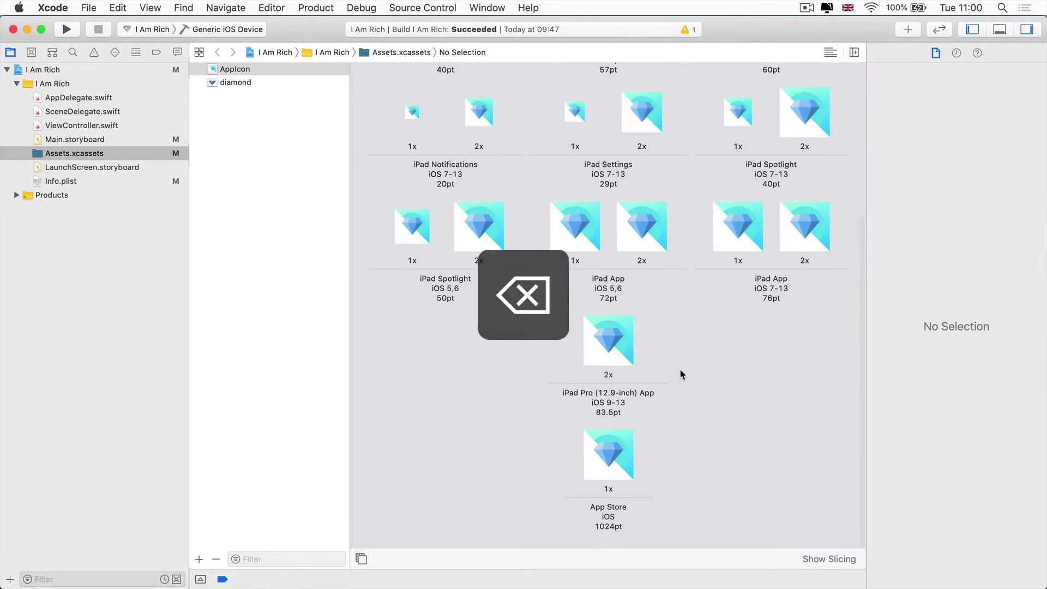
scroll(682, 368, "up", 5)
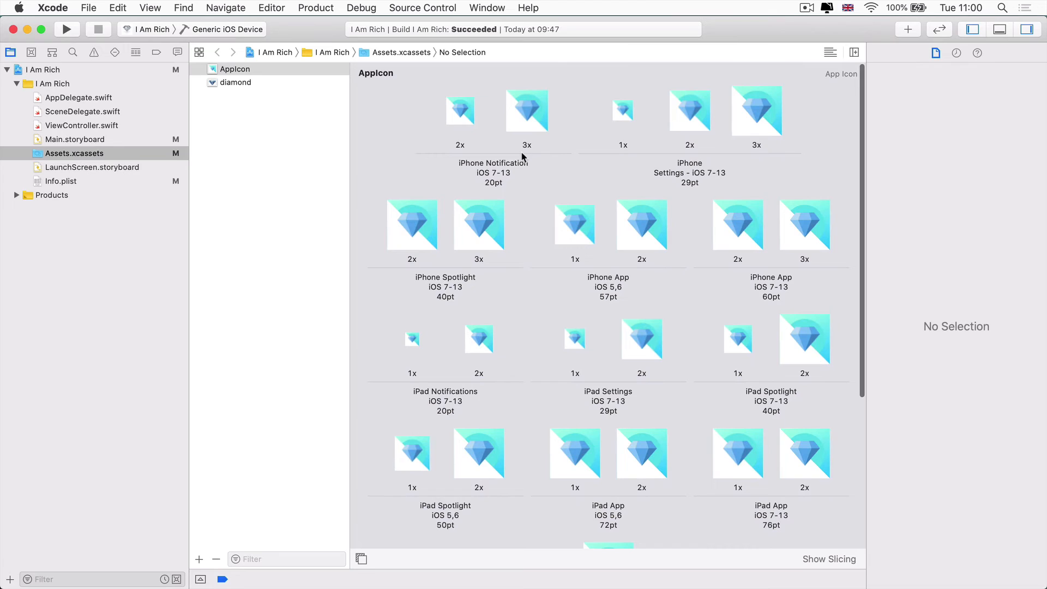